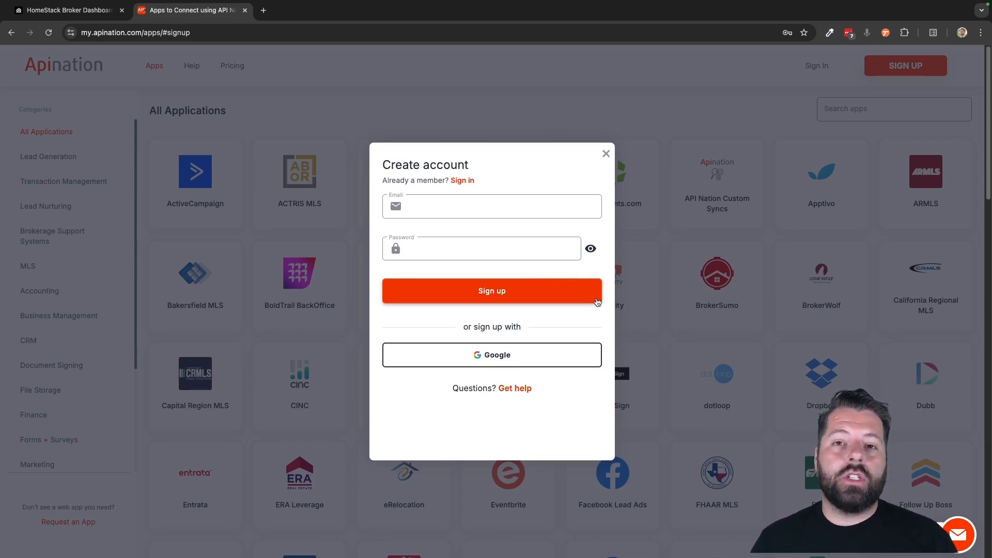
Sign in to API Nation with the Google account and open the HomeStack app page from the application list
{"action": "left_click", "coordinate": [494, 289]}
{"action": "left_click", "coordinate": [461, 355]}
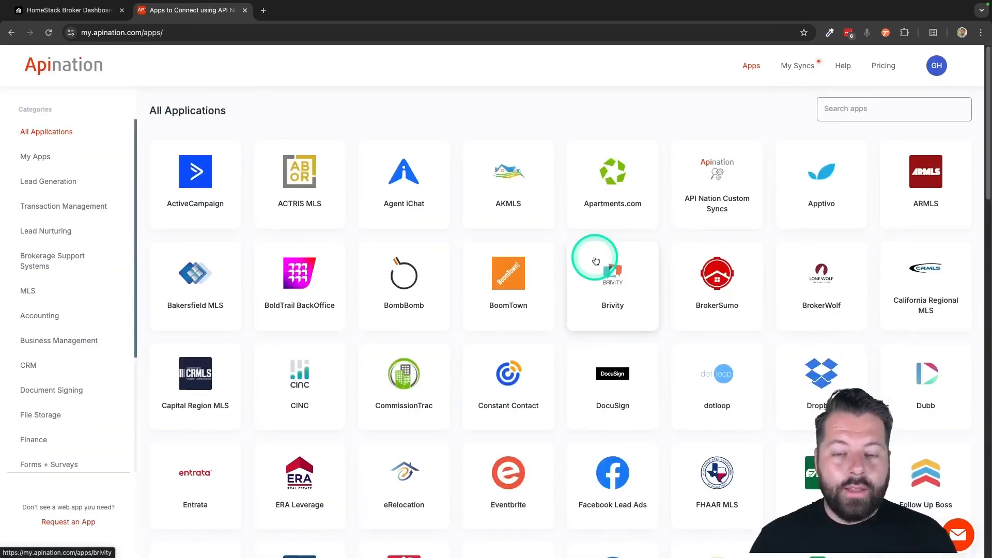
{"action": "scroll", "coordinate": [532, 381], "scroll_direction": "down", "scroll_amount": 2}
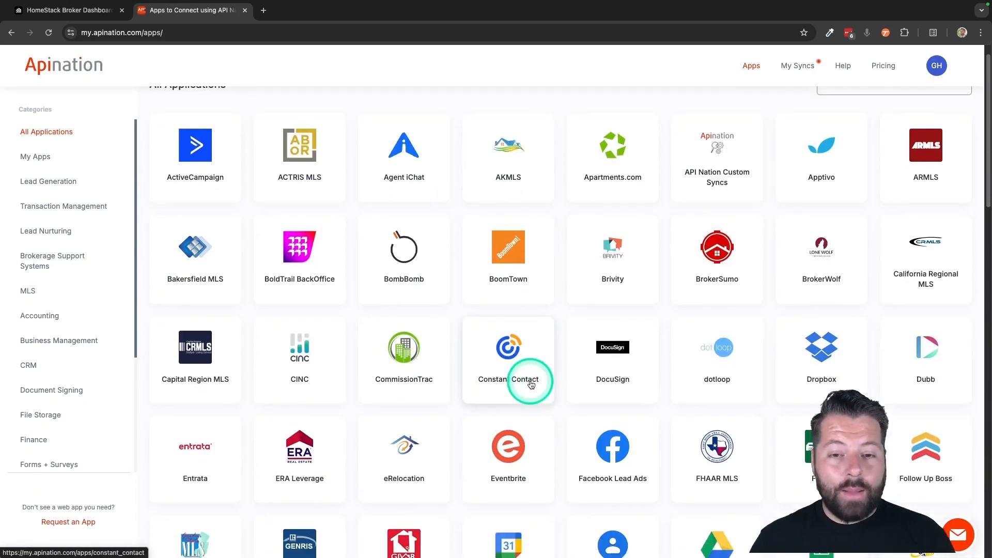
{"action": "scroll", "coordinate": [531, 384], "scroll_direction": "down", "scroll_amount": 4}
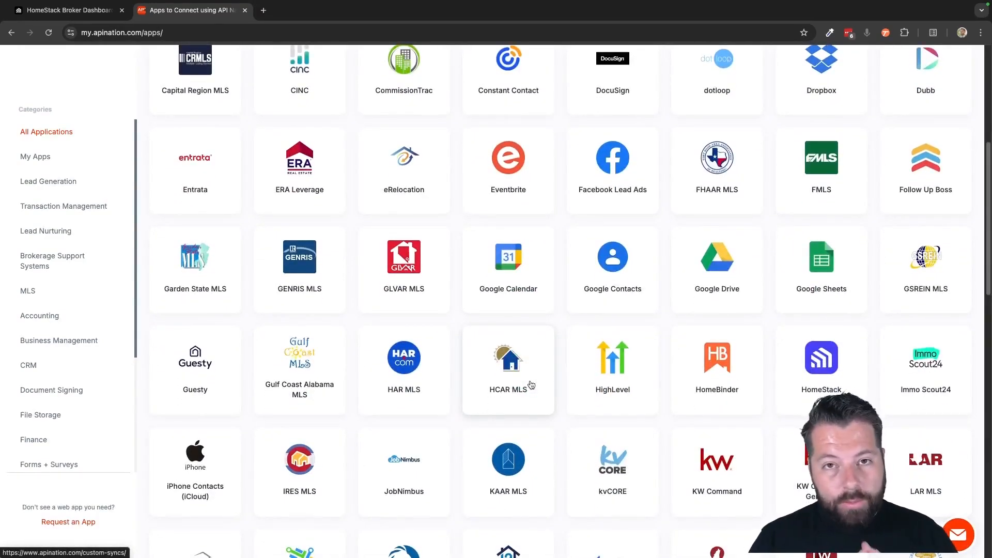
{"action": "scroll", "coordinate": [531, 385], "scroll_direction": "down", "scroll_amount": 2}
{"action": "left_click", "coordinate": [838, 258]}
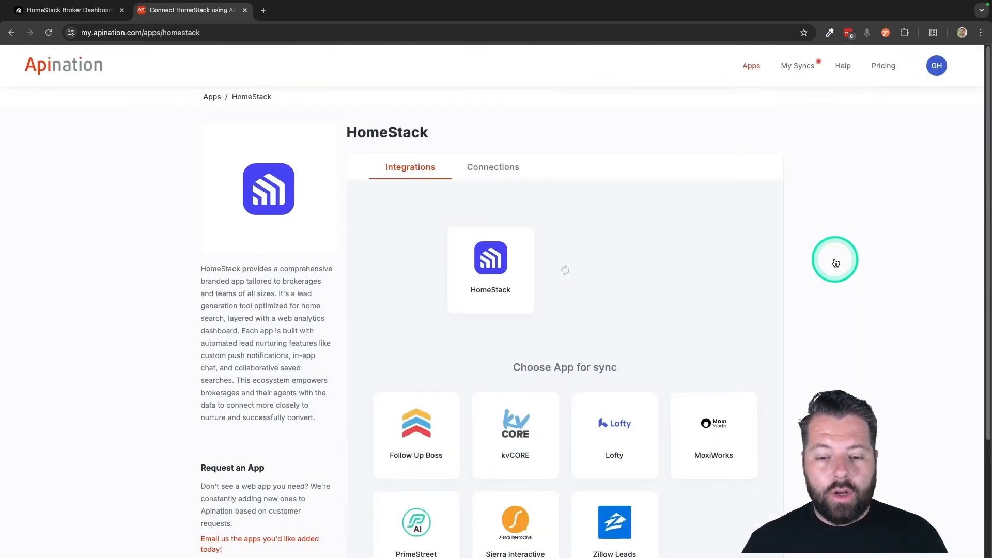
Check the apps HomeStack can sync with, and start adding a new account in HomeStack's connections
{"action": "scroll", "coordinate": [646, 313], "scroll_direction": "down", "scroll_amount": 2}
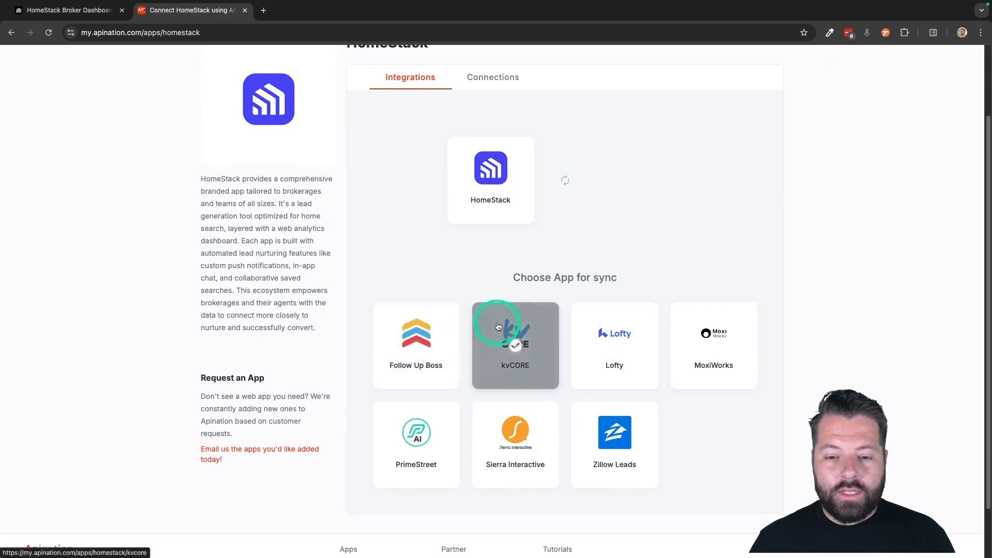
{"action": "scroll", "coordinate": [615, 408], "scroll_direction": "down", "scroll_amount": 1}
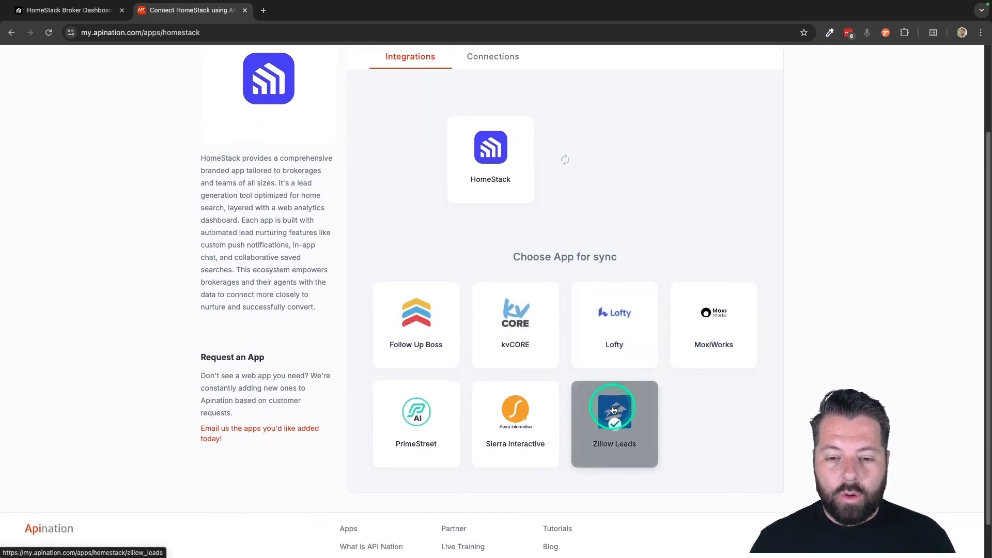
{"action": "scroll", "coordinate": [596, 313], "scroll_direction": "up", "scroll_amount": 1}
{"action": "scroll", "coordinate": [595, 310], "scroll_direction": "up", "scroll_amount": 1}
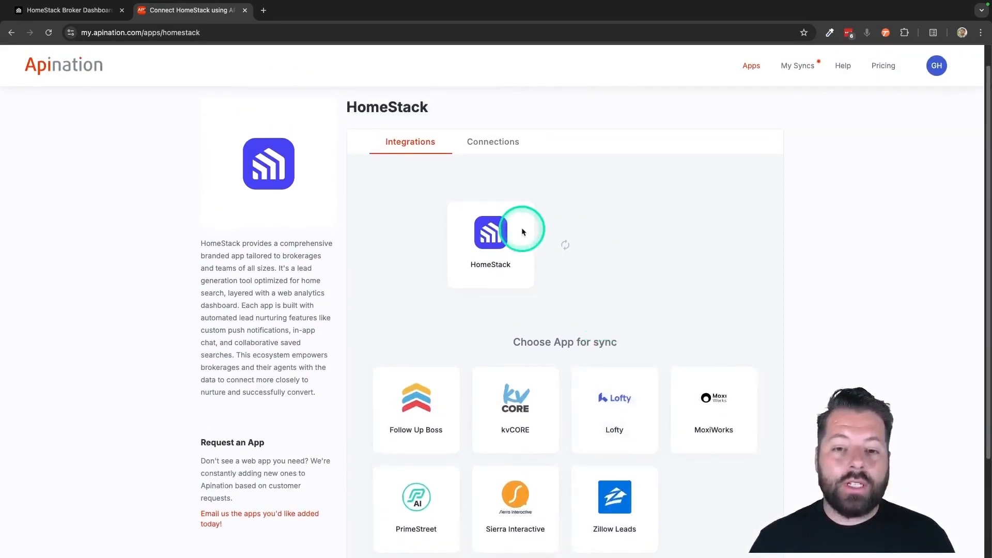
{"action": "left_click", "coordinate": [497, 145]}
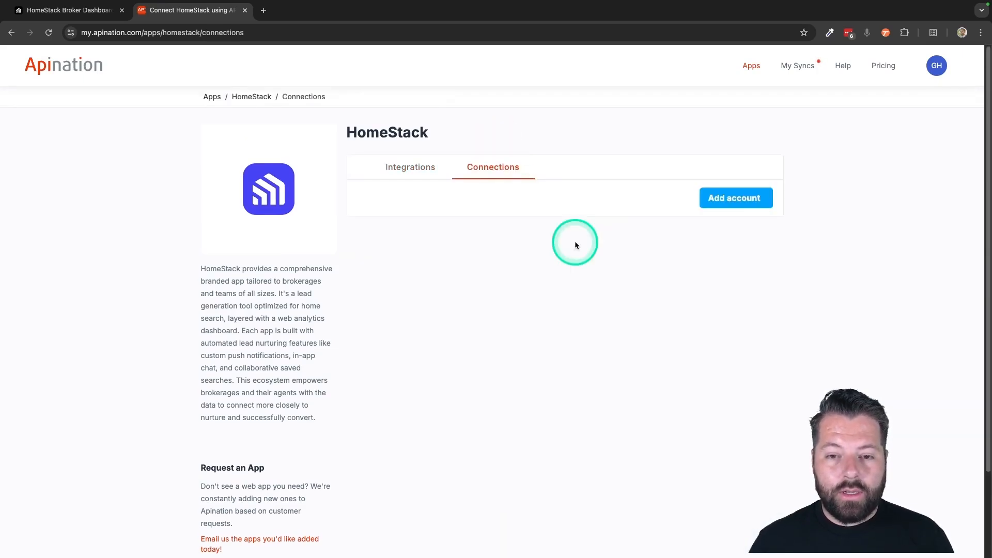
{"action": "left_click", "coordinate": [743, 202]}
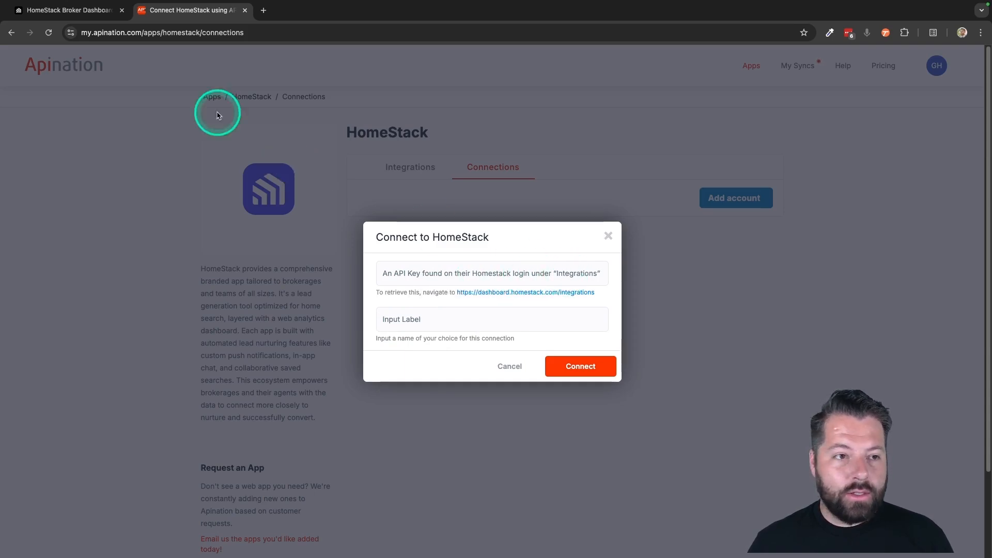
Switch to the HomeStack dashboard and copy the HomeStack API key from the integrations page
{"action": "left_click", "coordinate": [89, 15]}
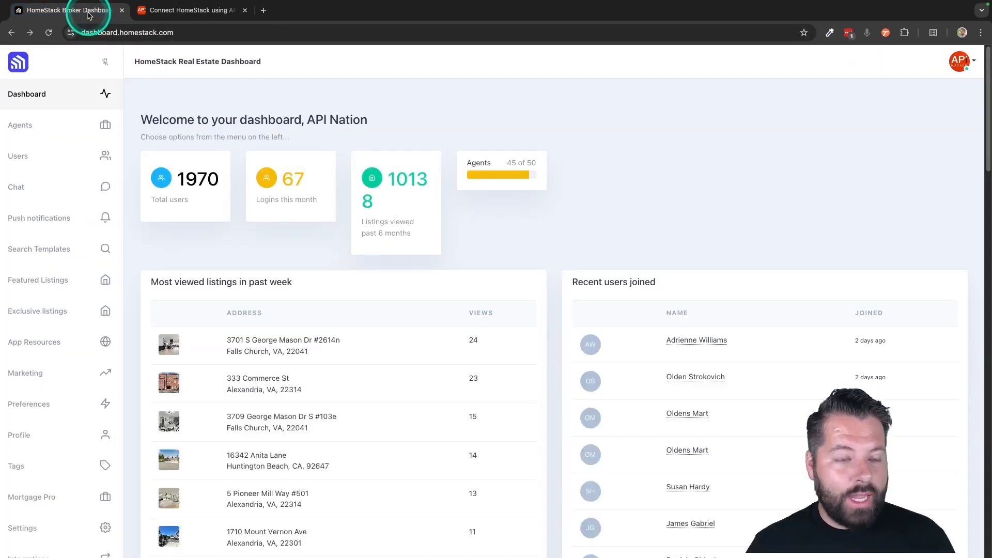
{"action": "scroll", "coordinate": [41, 411], "scroll_direction": "down", "scroll_amount": 5}
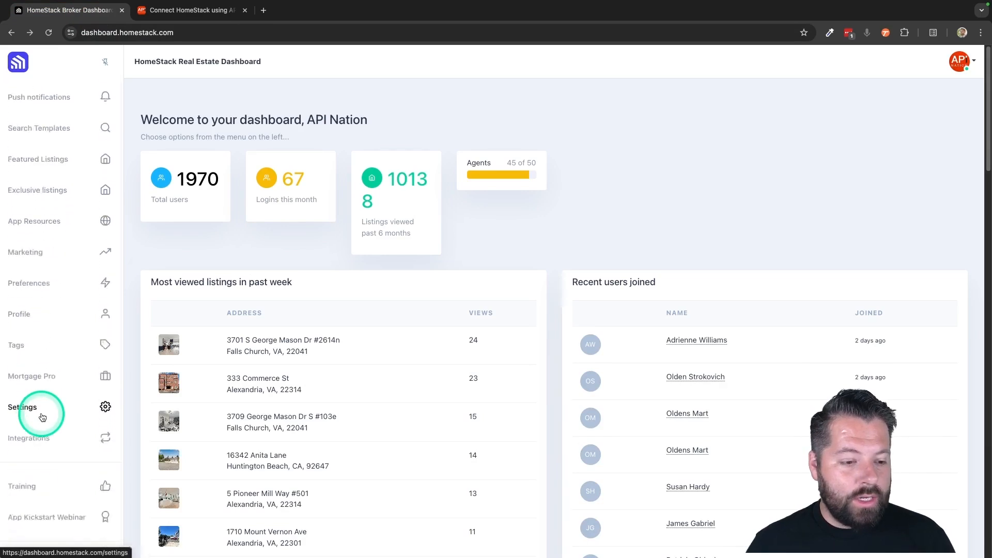
{"action": "left_click", "coordinate": [40, 356]}
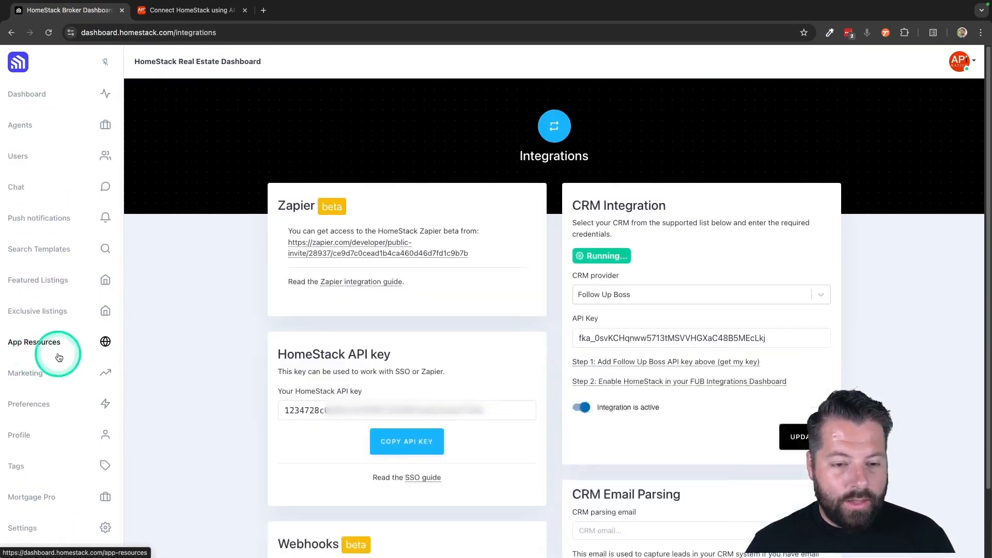
{"action": "left_click", "coordinate": [295, 401]}
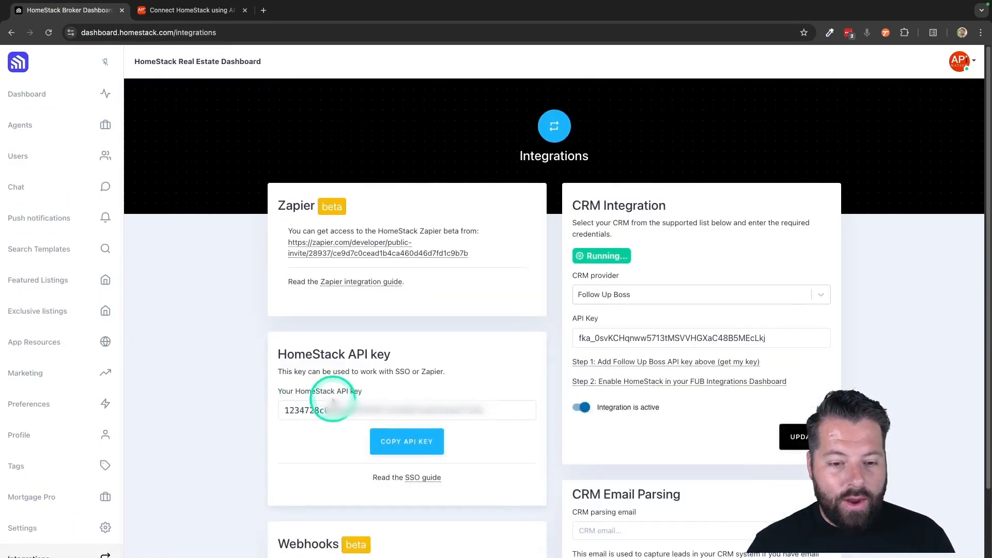
{"action": "left_click", "coordinate": [419, 447]}
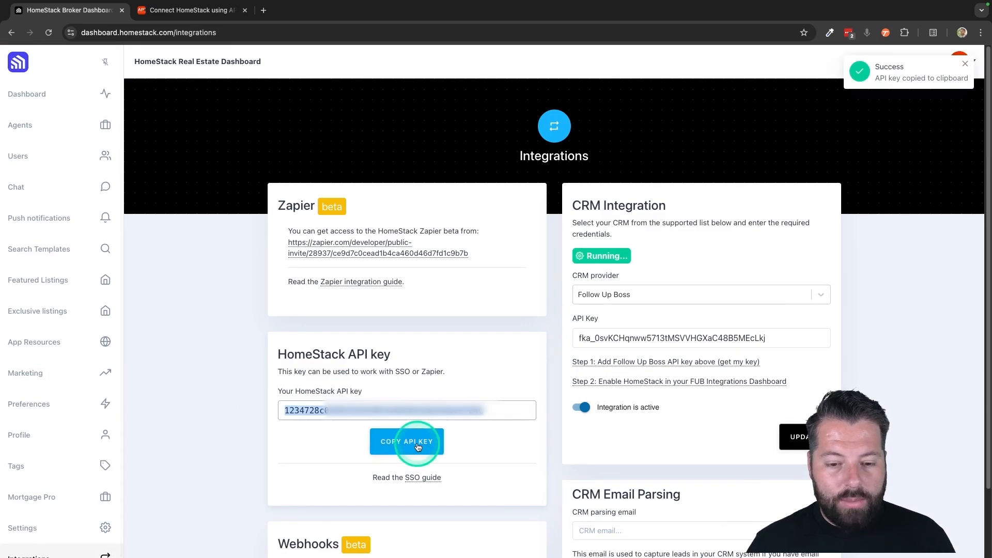
Back in API Nation, paste the API key into the HomeStack connection form, enter a connection label and connect the account
{"action": "left_click", "coordinate": [218, 16]}
{"action": "left_click", "coordinate": [425, 271]}
{"action": "key", "text": "ctrl+v"}
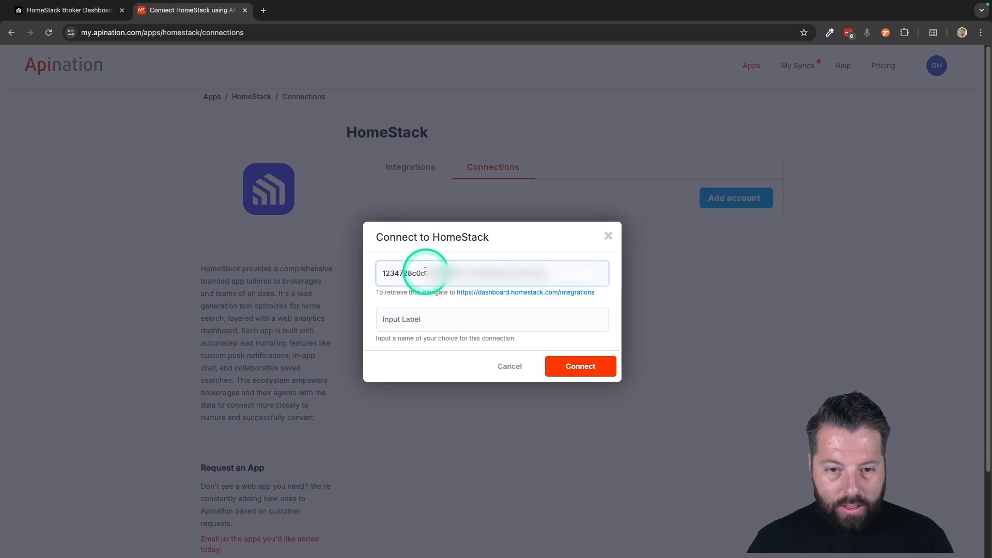
{"action": "left_click", "coordinate": [406, 321]}
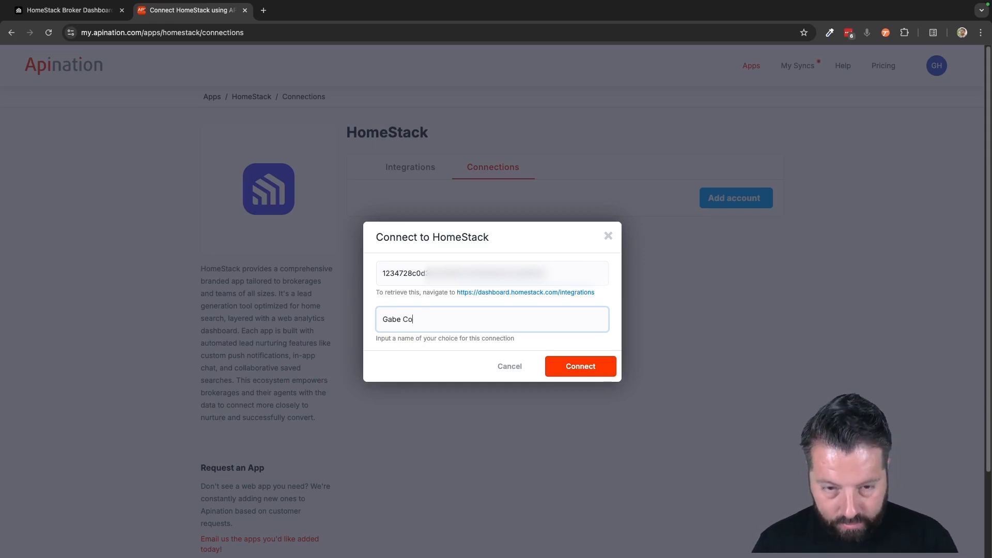
{"action": "left_click", "coordinate": [575, 367]}
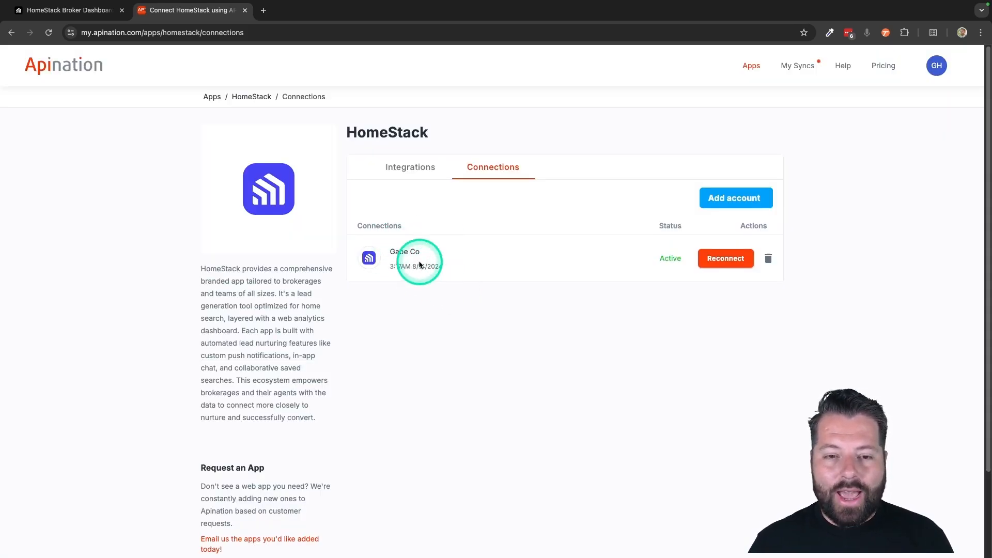
Choose Follow Up Boss from HomeStack's integrations as the app to sync with
{"action": "left_click", "coordinate": [411, 167]}
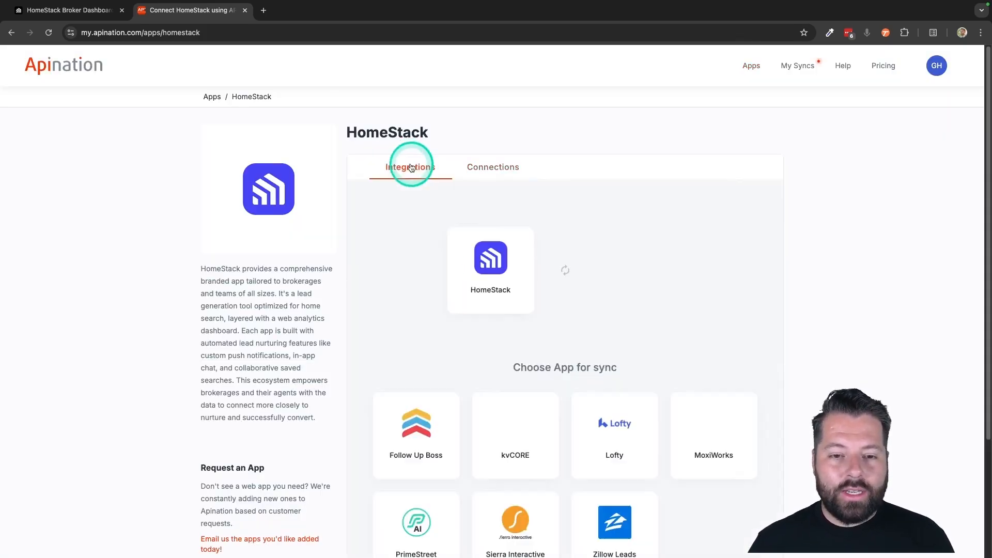
{"action": "scroll", "coordinate": [513, 296], "scroll_direction": "down", "scroll_amount": 3}
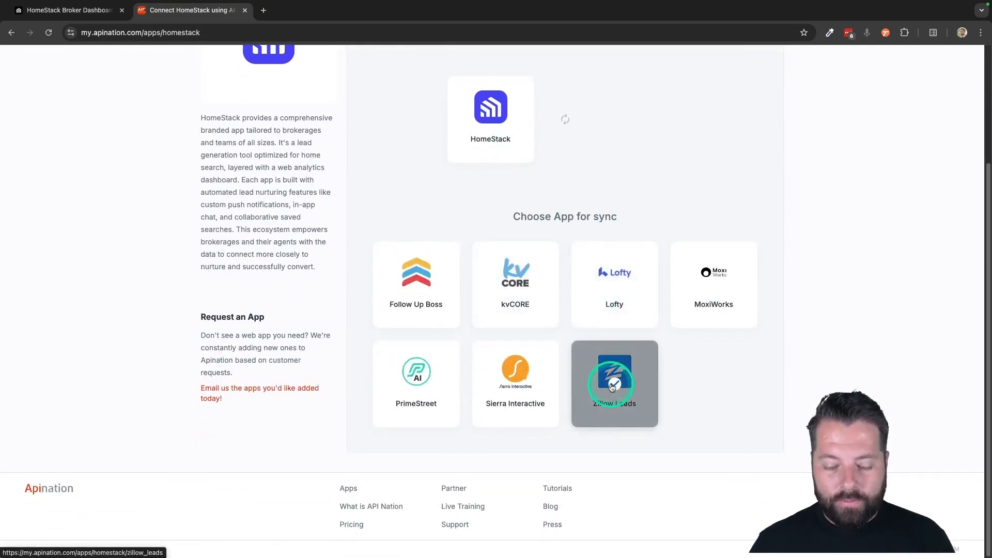
{"action": "key", "text": "super+Tab"}
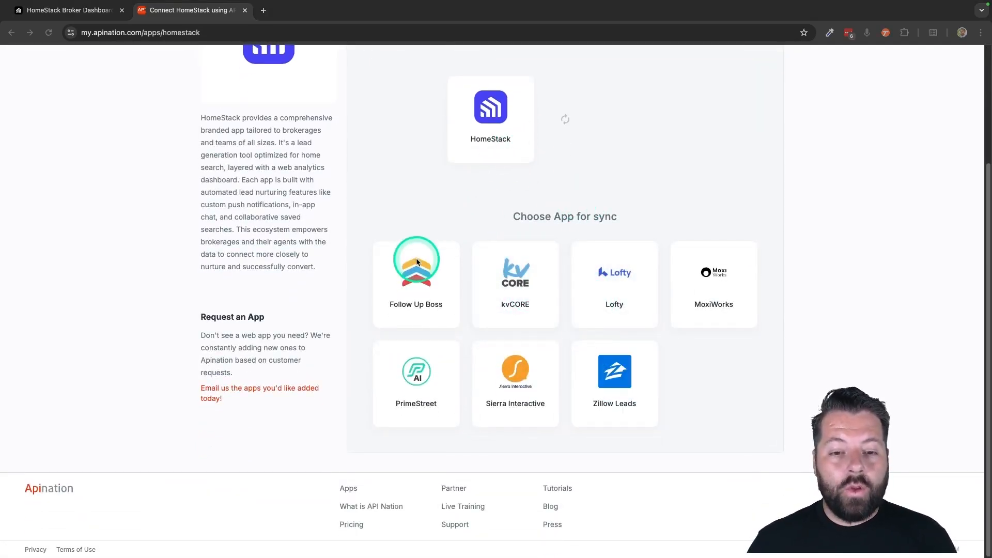
{"action": "left_click", "coordinate": [417, 272]}
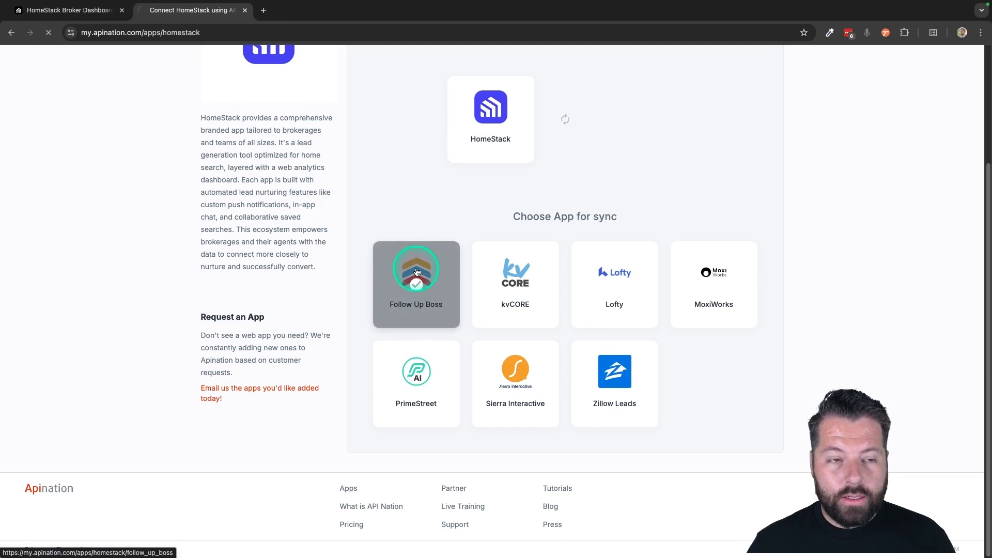
Activate the HomeStack users to Follow Up Boss contacts sync, using the saved HomeStack connection and the FUB PS account
{"action": "scroll", "coordinate": [563, 377], "scroll_direction": "down", "scroll_amount": 1}
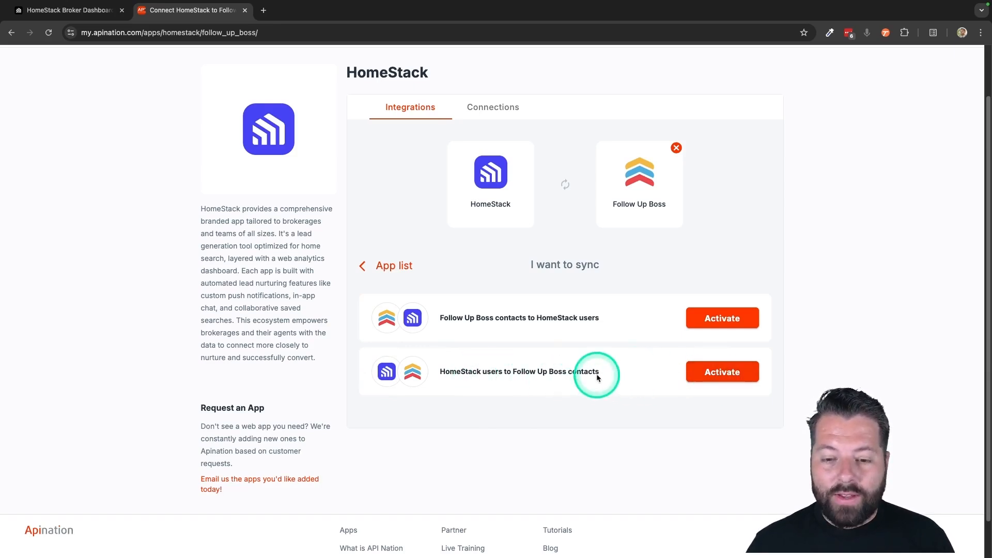
{"action": "left_click", "coordinate": [720, 376]}
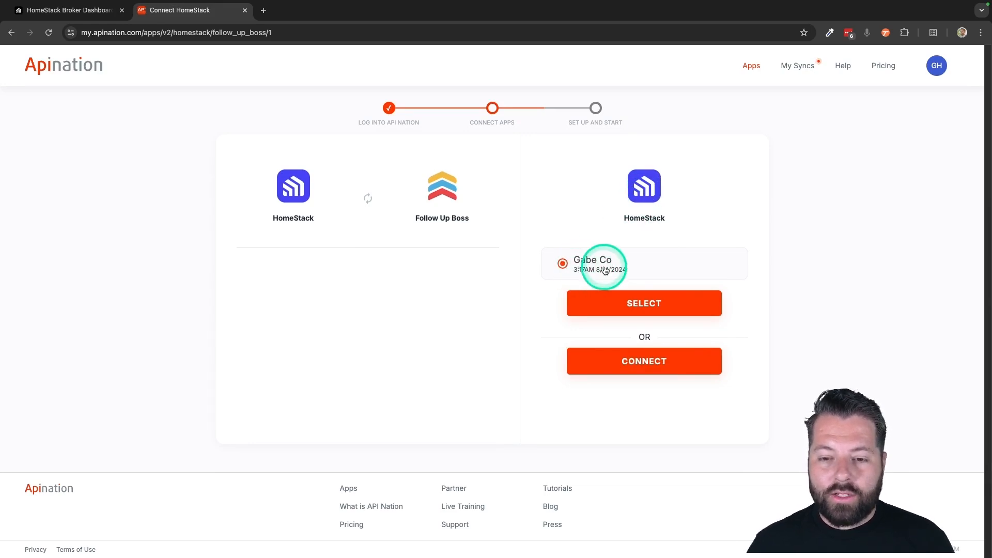
{"action": "left_click", "coordinate": [611, 305]}
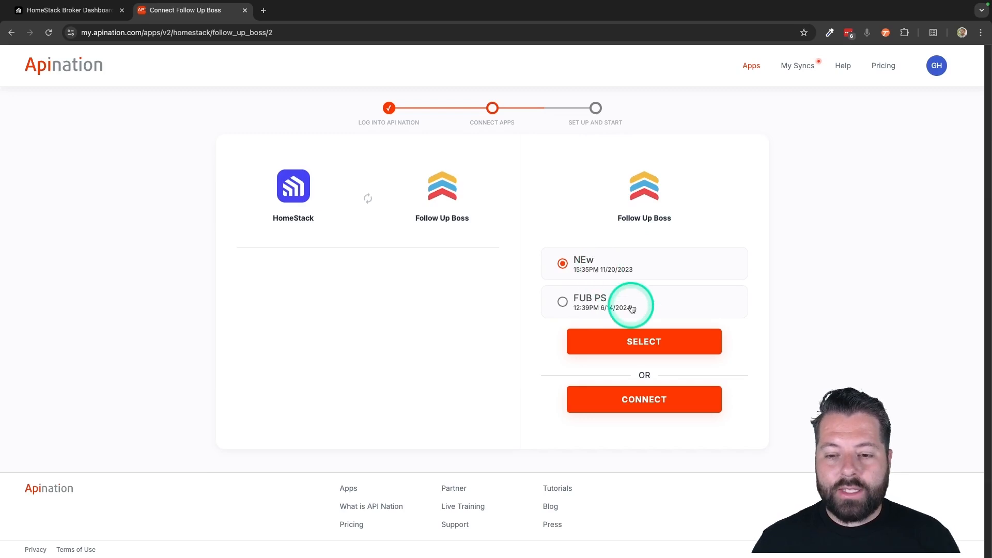
{"action": "left_click", "coordinate": [588, 302]}
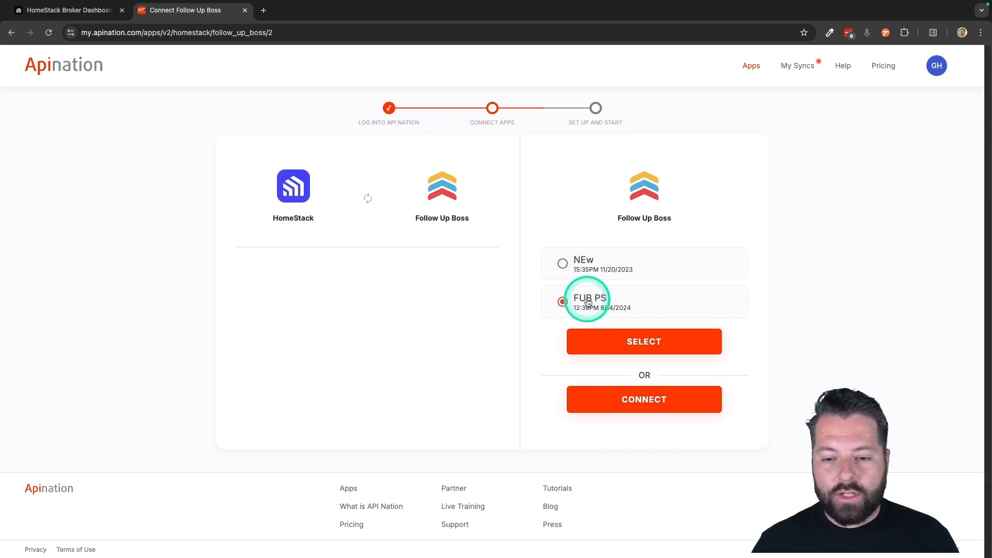
Open the form for a new Follow Up Boss connection and view the API keys in Follow Up Boss's admin settings
{"action": "left_click", "coordinate": [625, 401]}
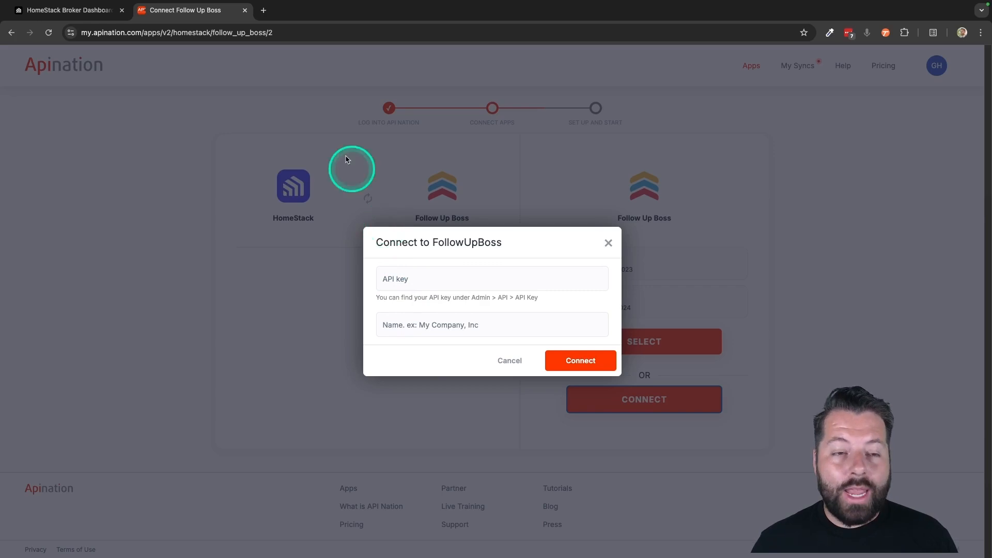
{"action": "left_click", "coordinate": [263, 10]}
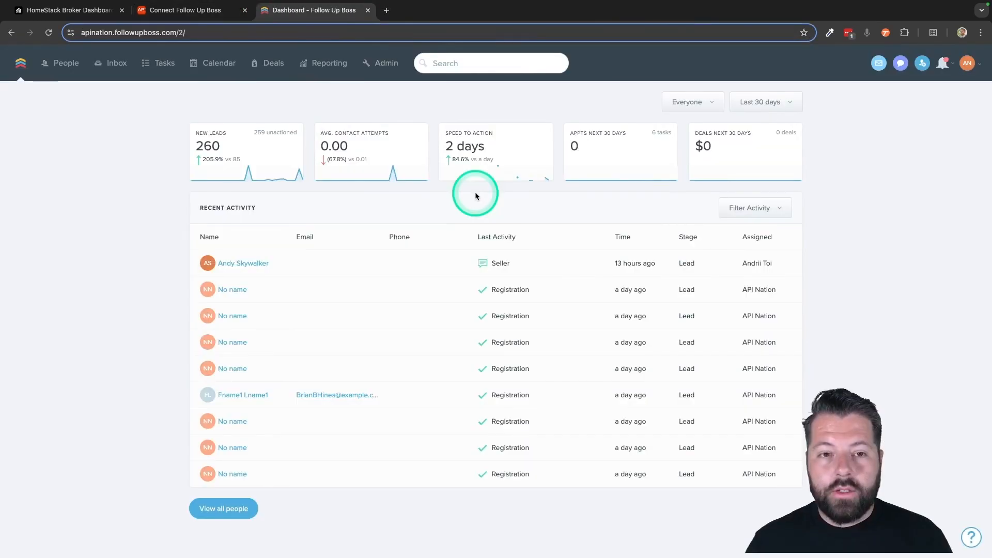
{"action": "left_click", "coordinate": [388, 68]}
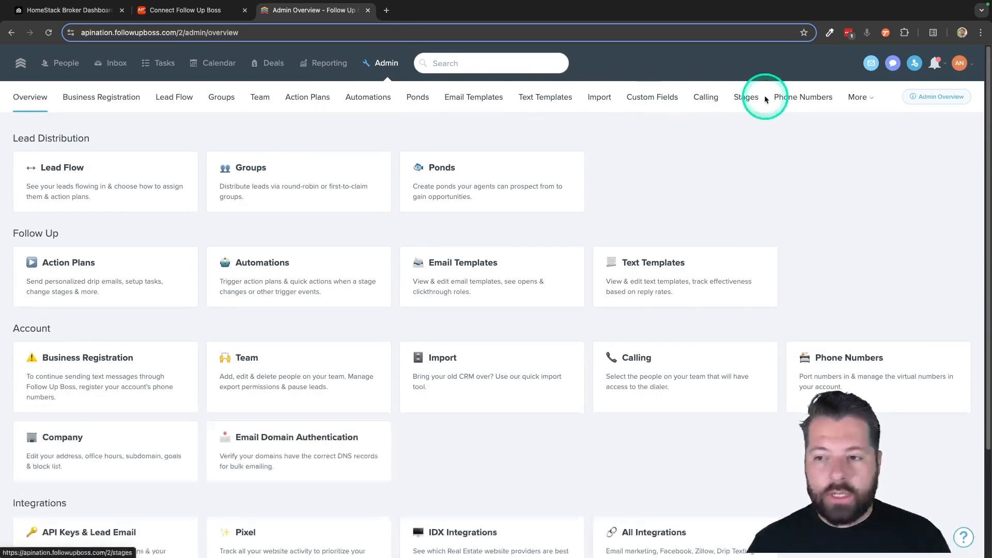
{"action": "left_click", "coordinate": [859, 97]}
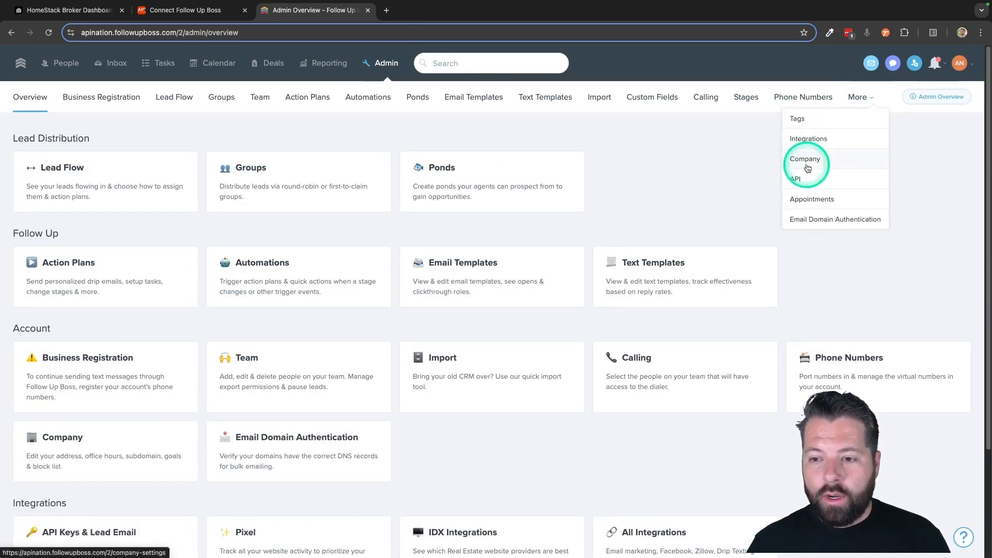
{"action": "left_click", "coordinate": [798, 179]}
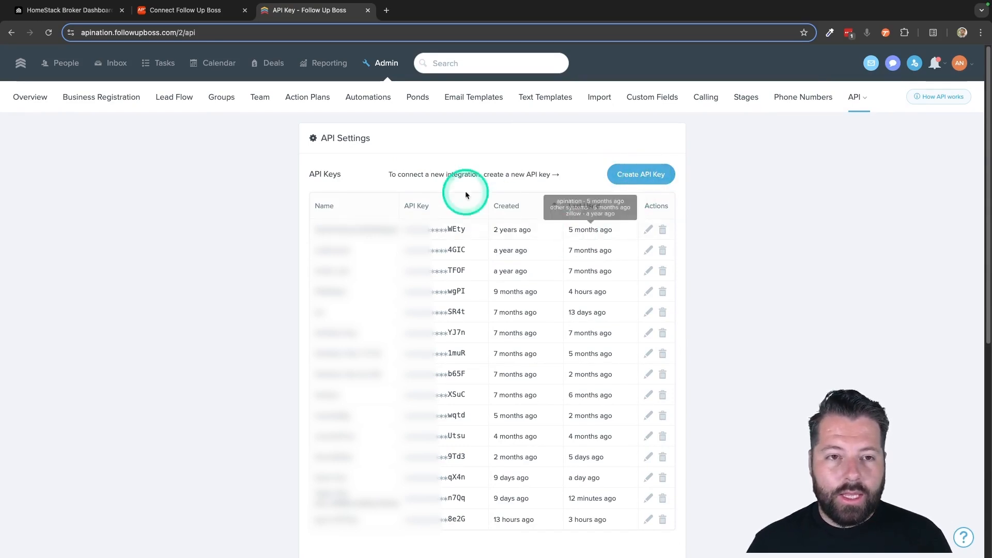
Return to API Nation and continue to the sync settings with the FUB PS connection
{"action": "left_click", "coordinate": [209, 12]}
{"action": "left_click", "coordinate": [392, 272]}
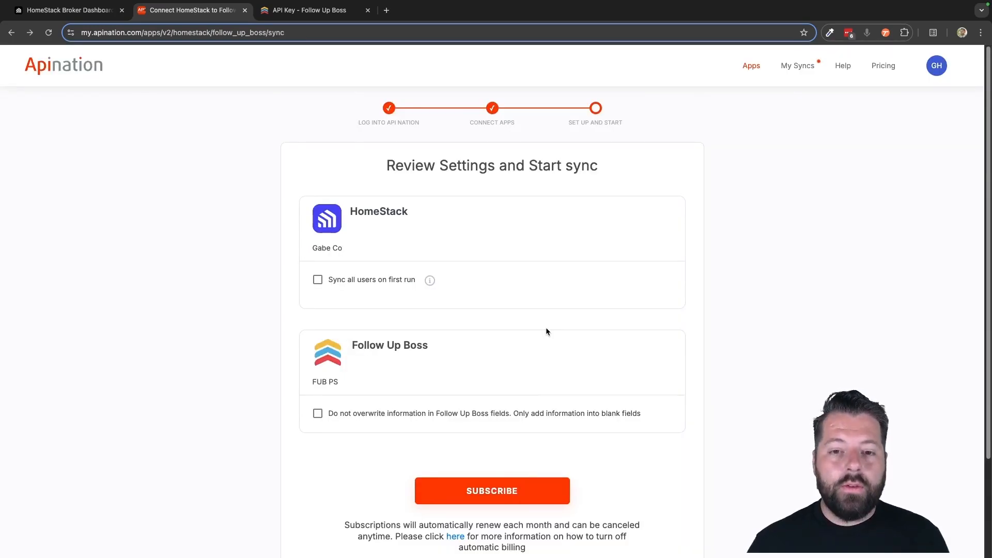
Review the sync settings for syncing all HomeStack users on first run and not overwriting information in Follow Up Boss fields
{"action": "scroll", "coordinate": [547, 331], "scroll_direction": "down", "scroll_amount": 3}
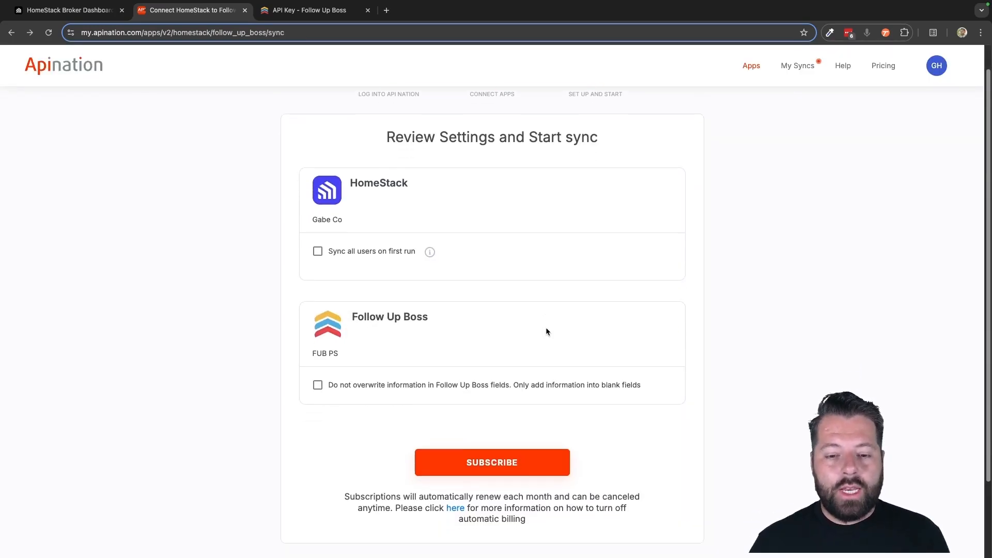
{"action": "left_click", "coordinate": [458, 177]}
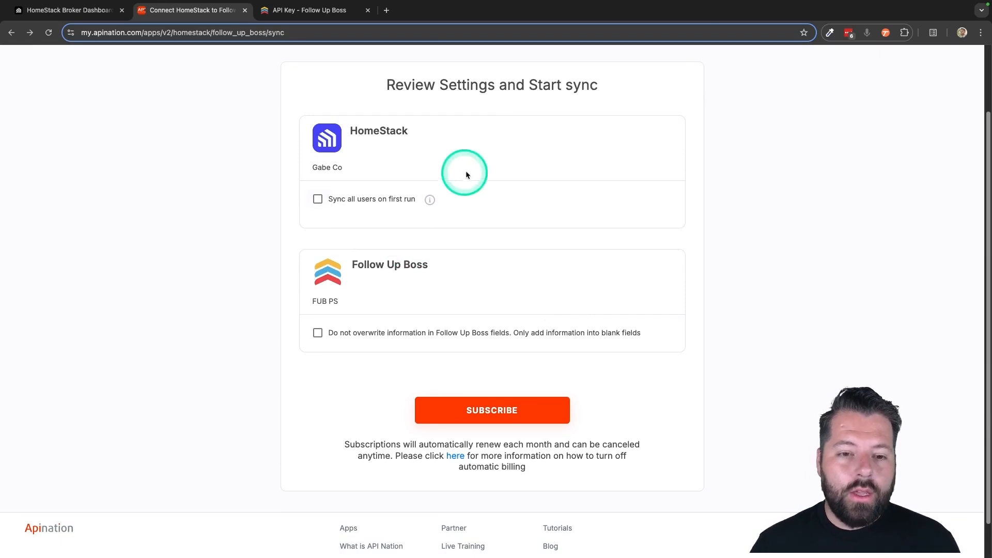
{"action": "left_click", "coordinate": [318, 201]}
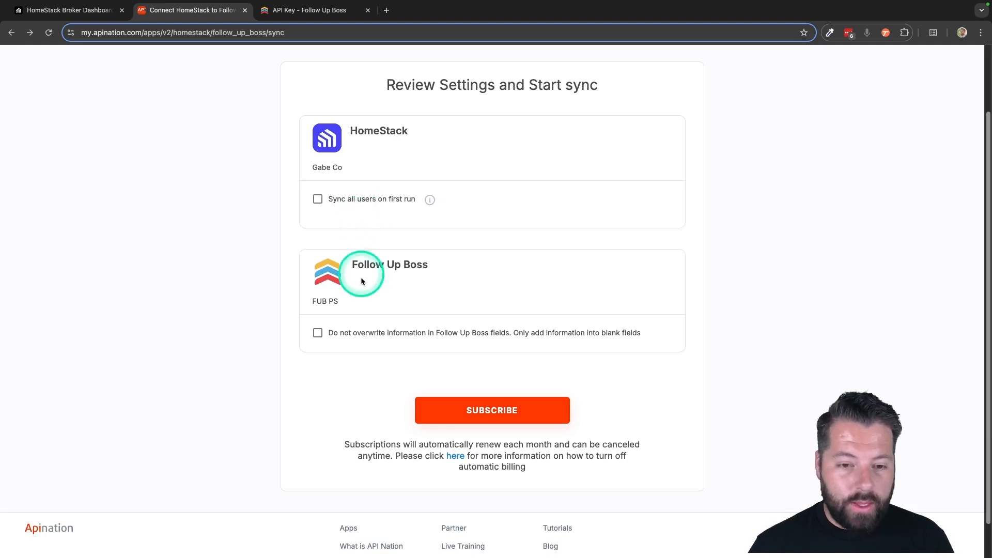
{"action": "scroll", "coordinate": [341, 272], "scroll_direction": "down", "scroll_amount": 1}
{"action": "left_click", "coordinate": [318, 294]}
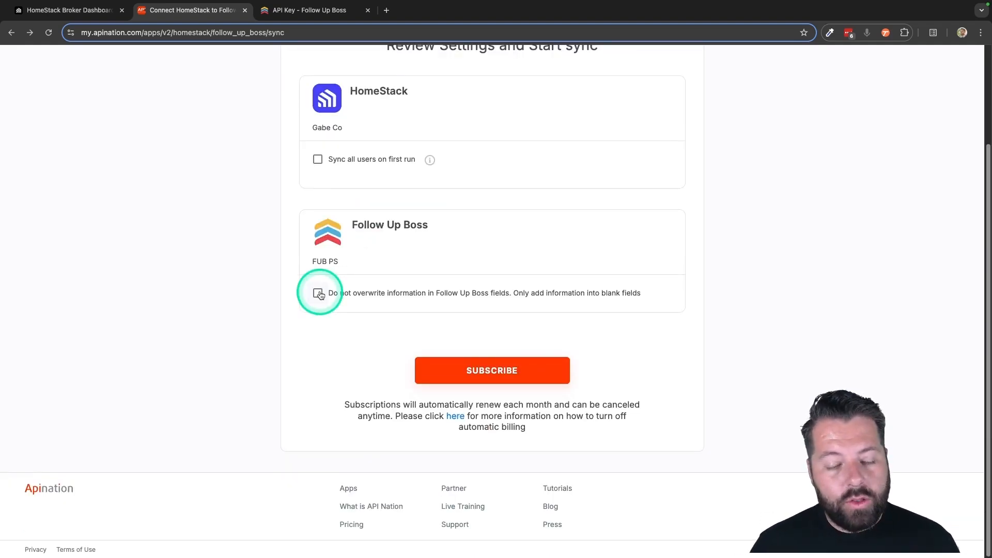
Set the sync not to overwrite information in Follow Up Boss fields, and subscribe to it
{"action": "left_click", "coordinate": [318, 293]}
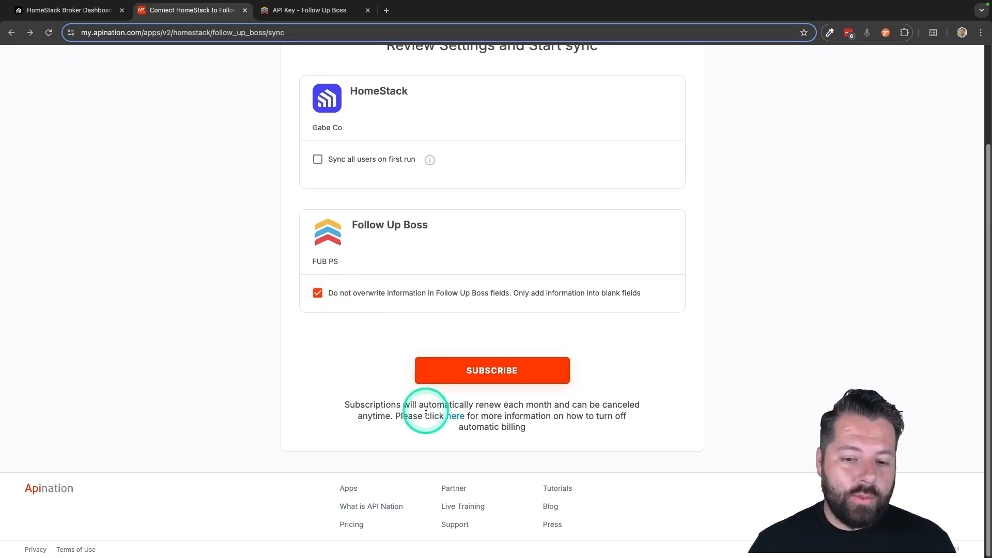
{"action": "left_click", "coordinate": [505, 371]}
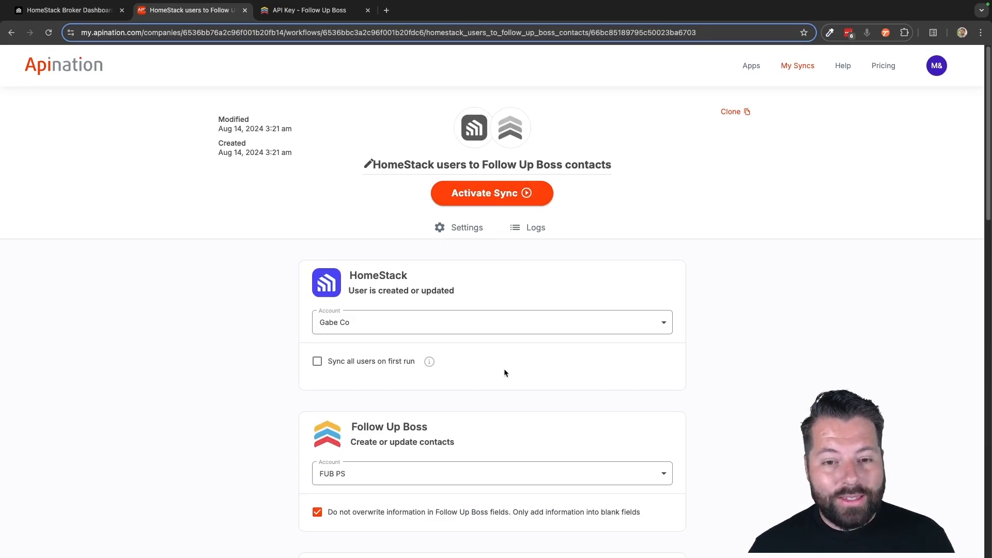
{"action": "scroll", "coordinate": [511, 431], "scroll_direction": "down", "scroll_amount": 2}
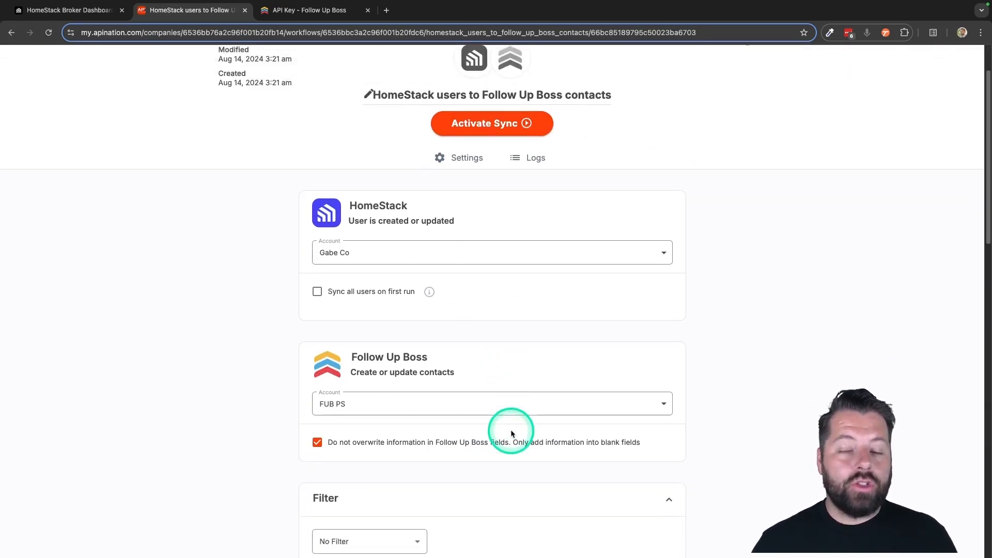
{"action": "scroll", "coordinate": [512, 433], "scroll_direction": "up", "scroll_amount": 1}
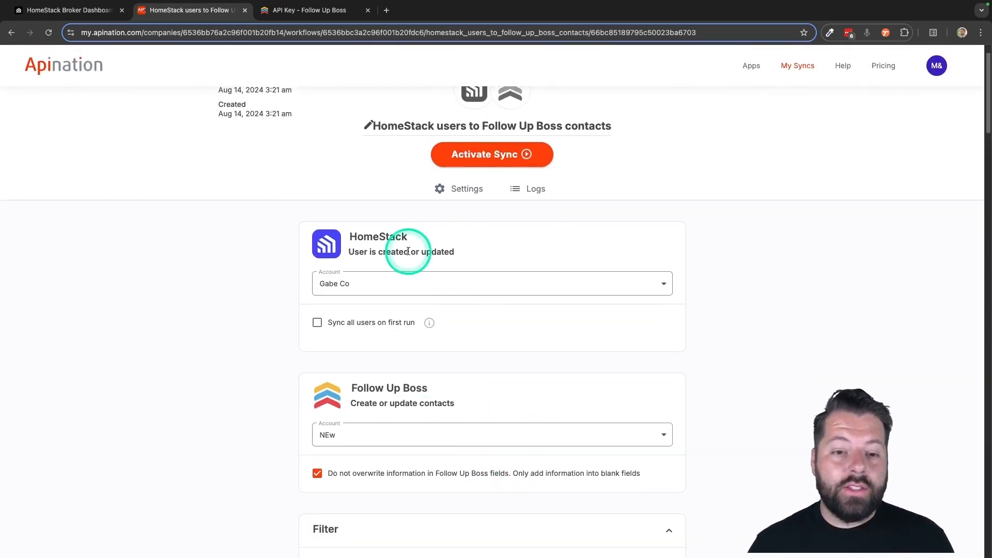
Set the sync filter to Tags contains "fub"
{"action": "scroll", "coordinate": [374, 416], "scroll_direction": "down", "scroll_amount": 6}
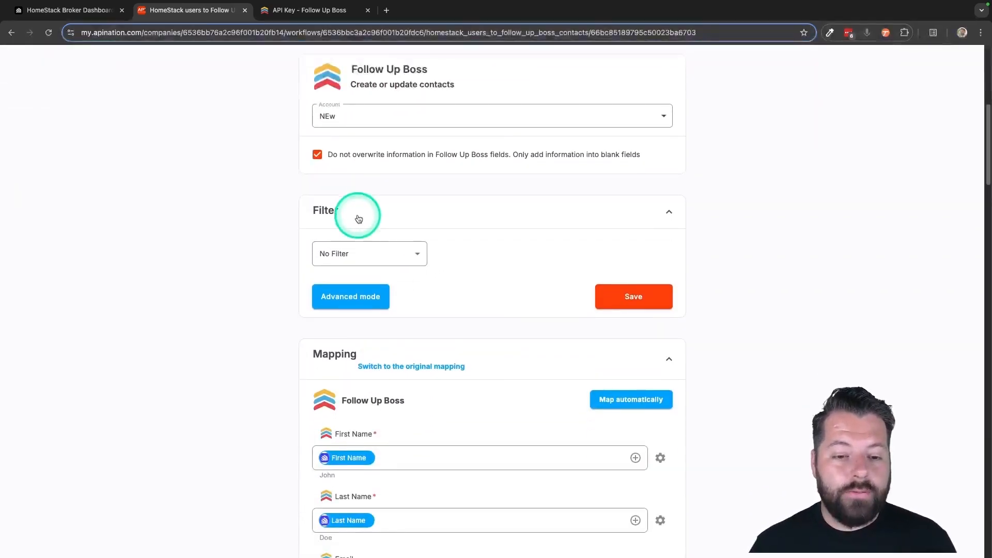
{"action": "left_click", "coordinate": [421, 251]}
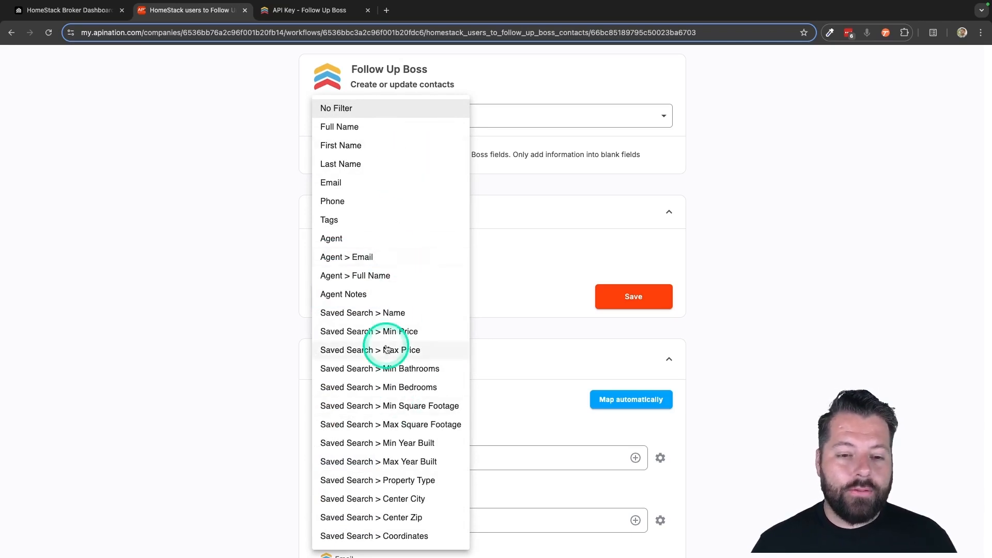
{"action": "left_click", "coordinate": [357, 221]}
{"action": "left_click", "coordinate": [522, 263]}
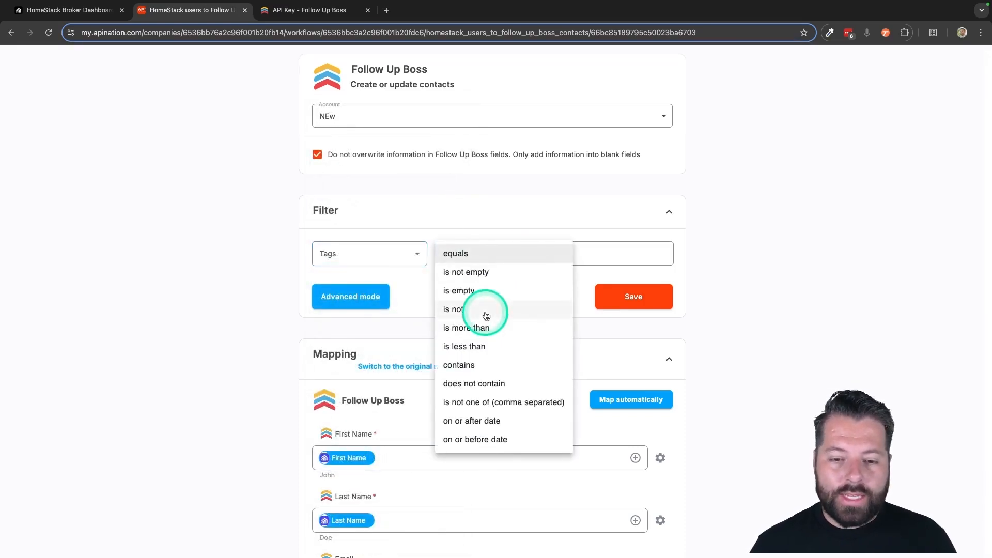
{"action": "left_click", "coordinate": [488, 347]}
{"action": "left_click", "coordinate": [600, 254]}
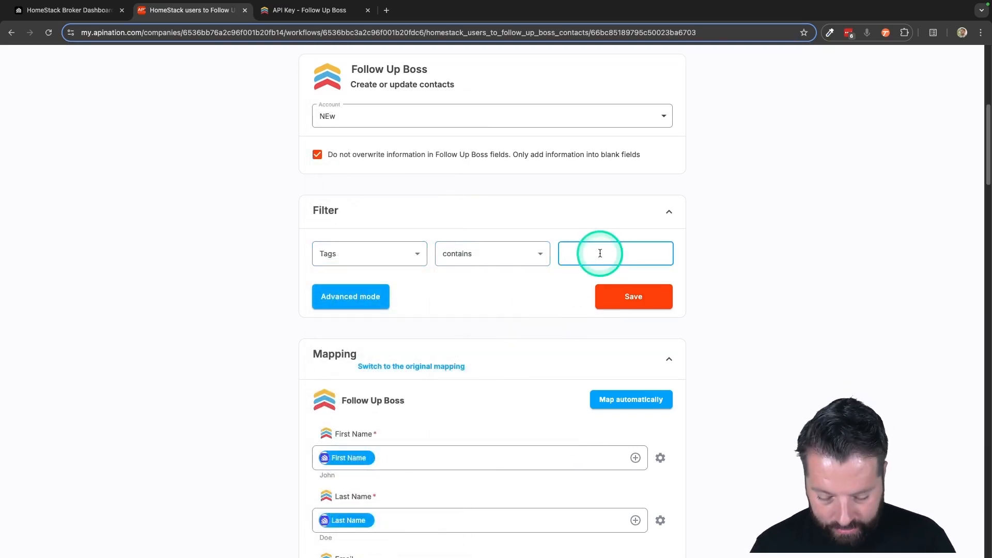
{"action": "scroll", "coordinate": [310, 279], "scroll_direction": "up", "scroll_amount": 7}
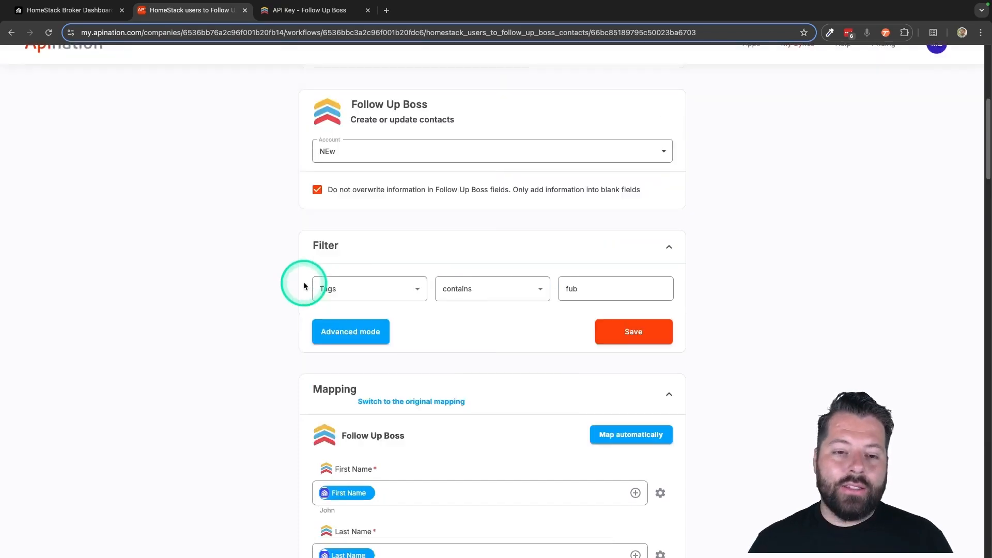
Change the filter's field to Agent Notes and switch the filter to advanced mode
{"action": "scroll", "coordinate": [282, 343], "scroll_direction": "down", "scroll_amount": 5}
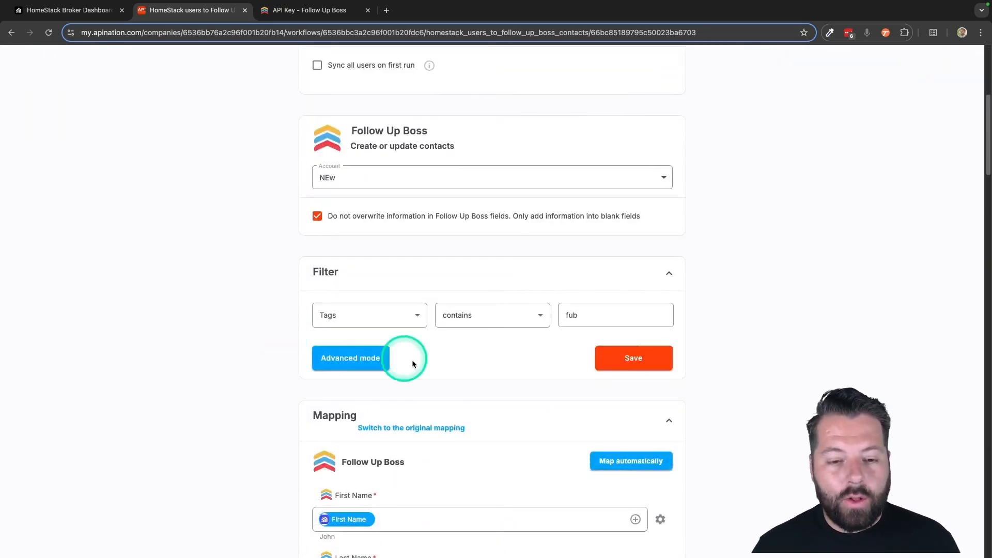
{"action": "left_click", "coordinate": [423, 323]}
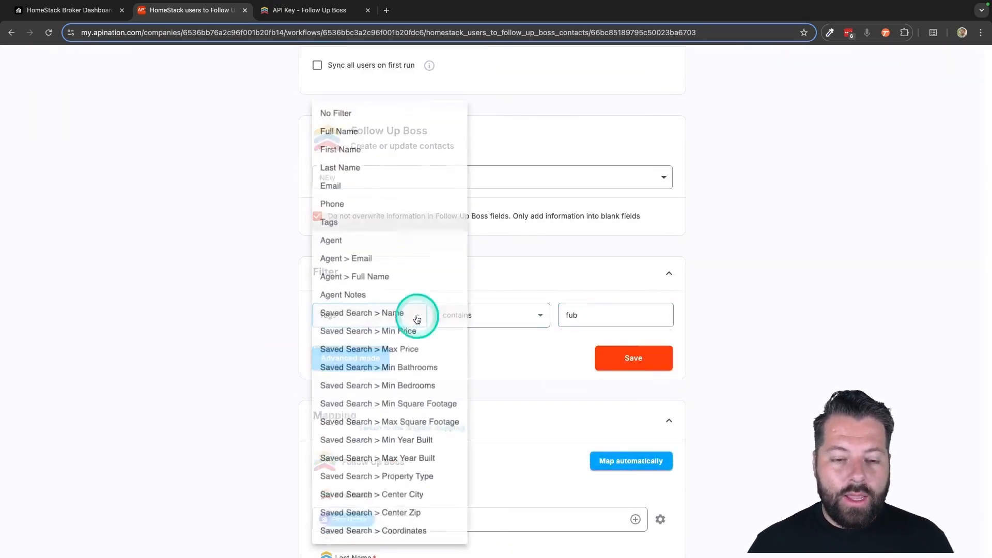
{"action": "left_click", "coordinate": [336, 296]}
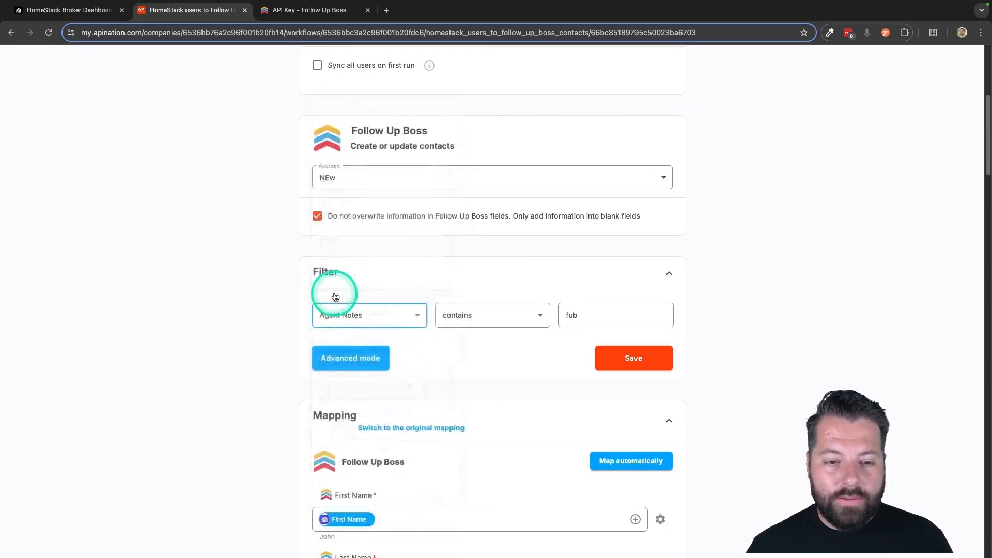
{"action": "left_click", "coordinate": [368, 361]}
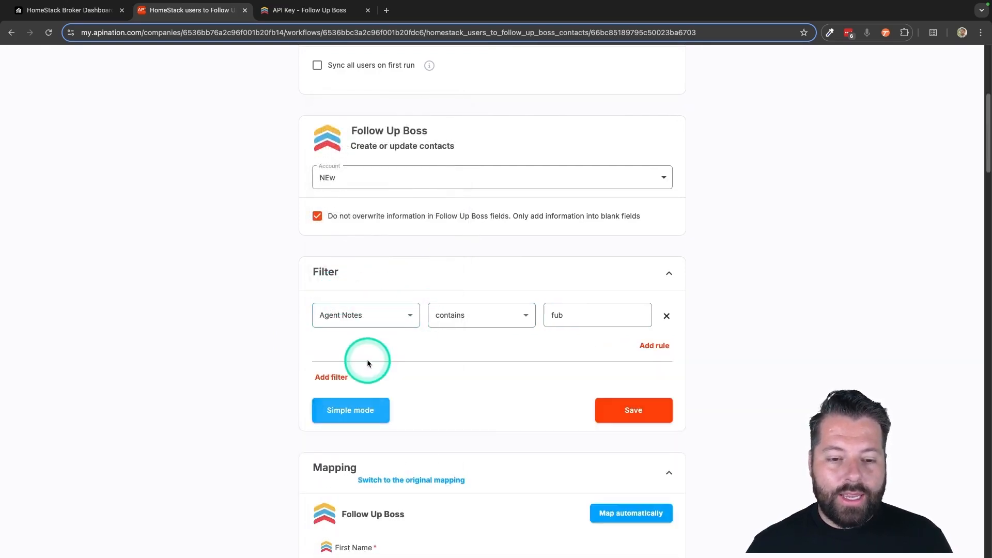
Add an empty Or rule and an empty And filter to the advanced filter, and remove both again
{"action": "left_click", "coordinate": [654, 347]}
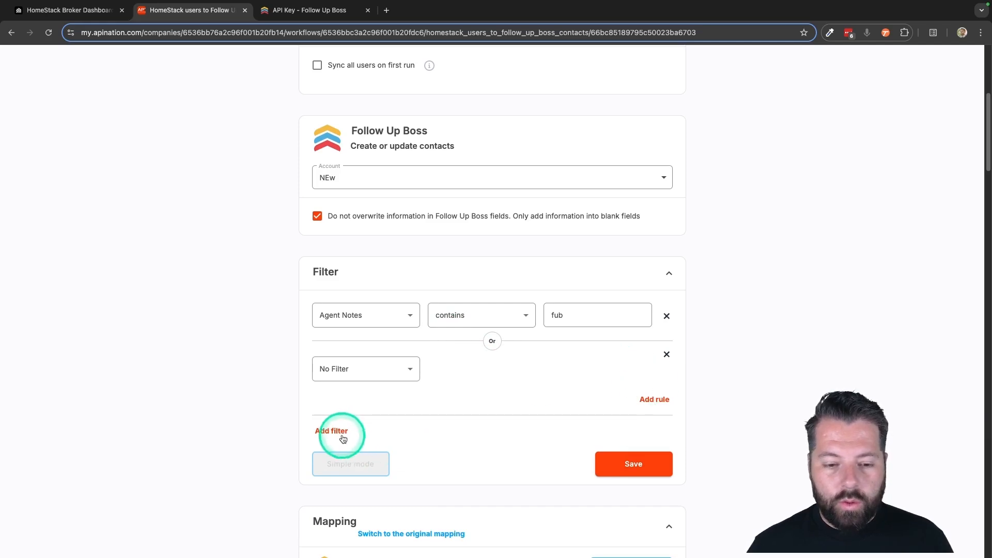
{"action": "left_click", "coordinate": [332, 432]}
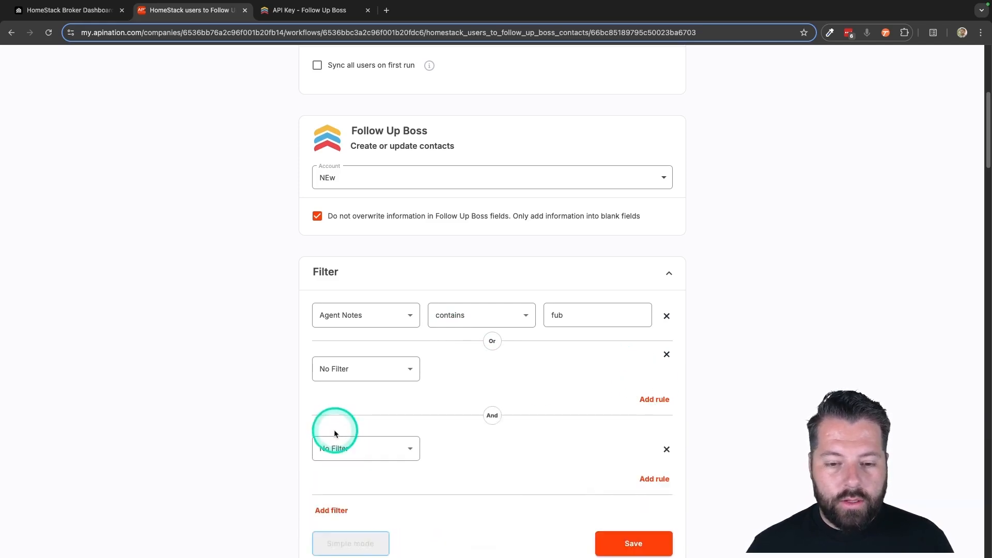
{"action": "left_click", "coordinate": [666, 449]}
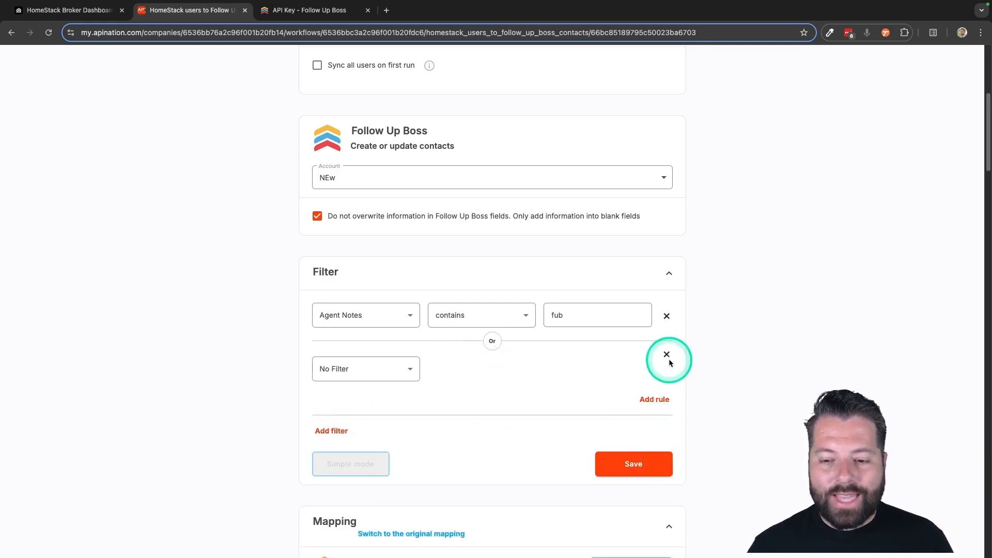
{"action": "left_click", "coordinate": [668, 356]}
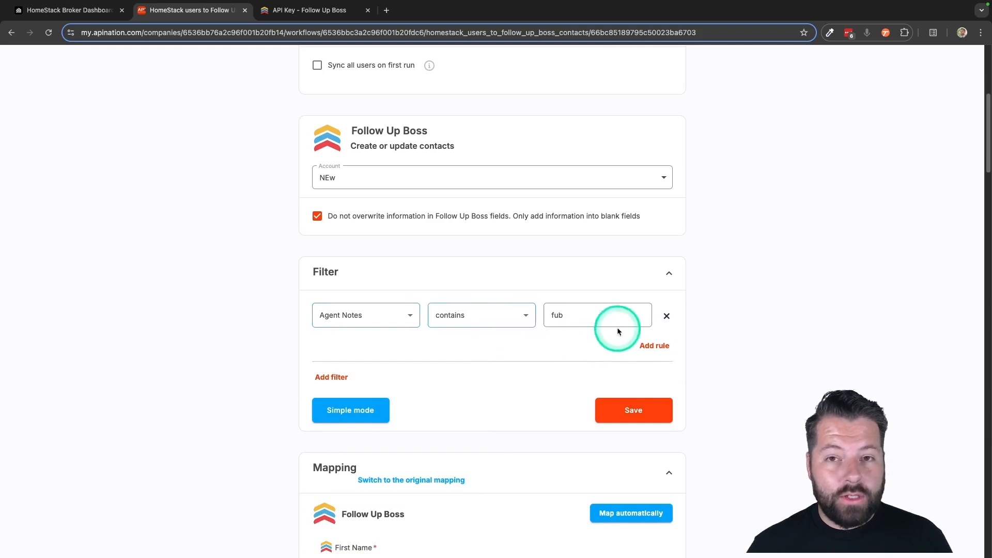
Examine the Follow Up Boss contact field mapping and the HomeStack fields available for Home Phone
{"action": "scroll", "coordinate": [429, 281], "scroll_direction": "down", "scroll_amount": 6}
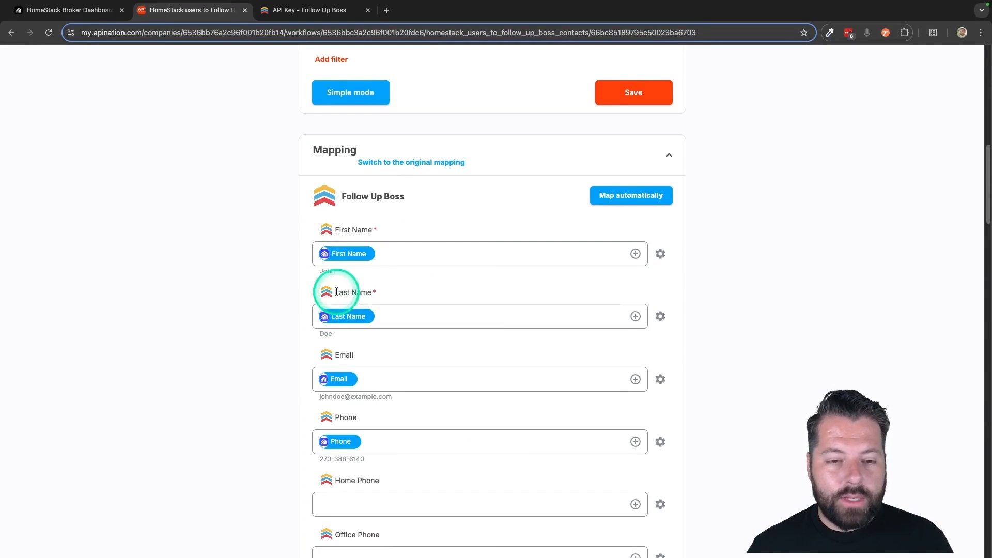
{"action": "scroll", "coordinate": [380, 362], "scroll_direction": "down", "scroll_amount": 3}
{"action": "scroll", "coordinate": [377, 363], "scroll_direction": "down", "scroll_amount": 2}
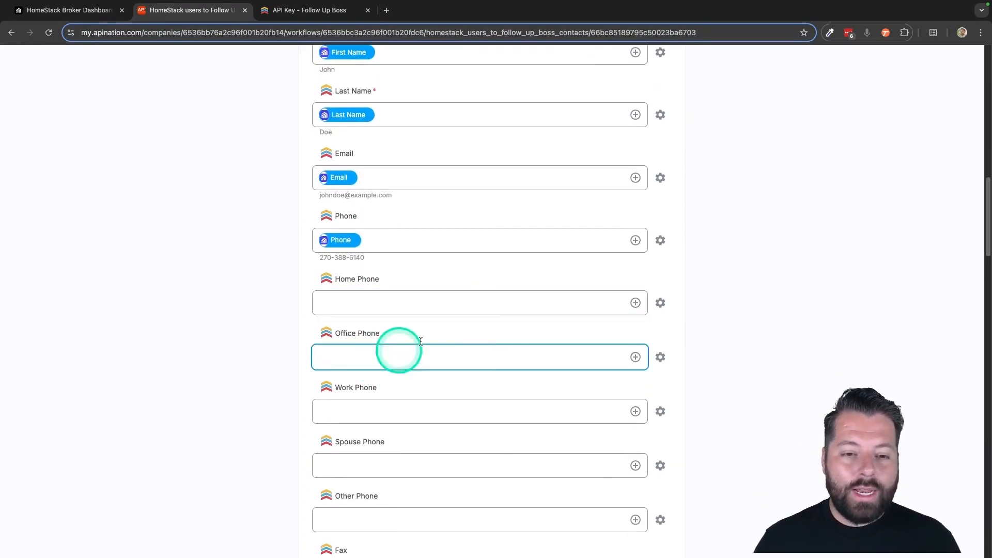
{"action": "left_click", "coordinate": [634, 303]}
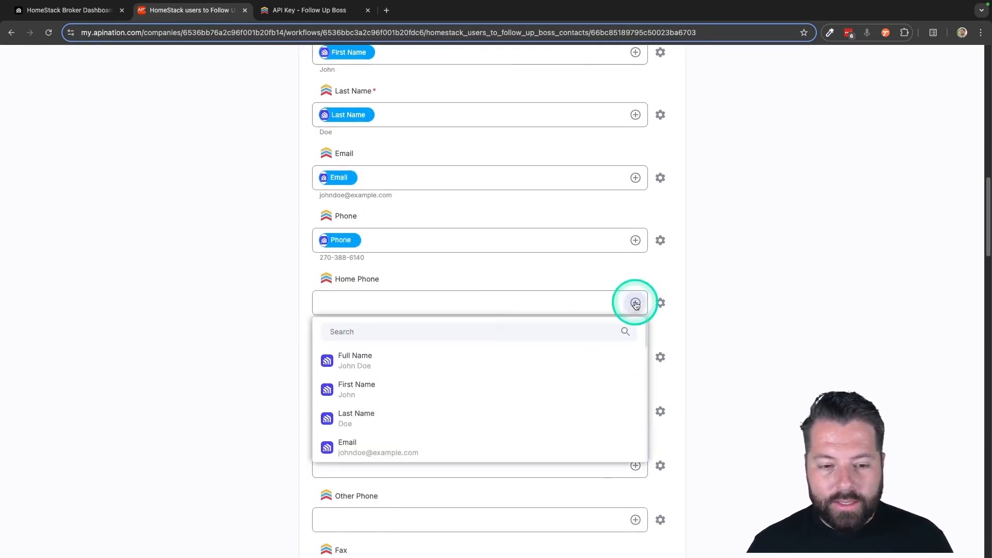
{"action": "scroll", "coordinate": [440, 385], "scroll_direction": "down", "scroll_amount": 2}
{"action": "scroll", "coordinate": [440, 387], "scroll_direction": "down", "scroll_amount": 5}
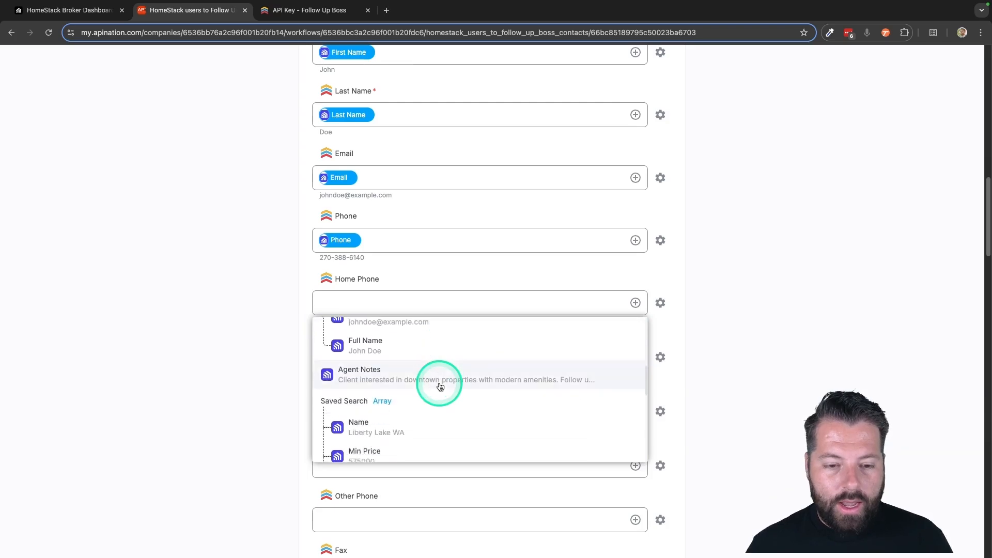
{"action": "scroll", "coordinate": [440, 387], "scroll_direction": "down", "scroll_amount": 5}
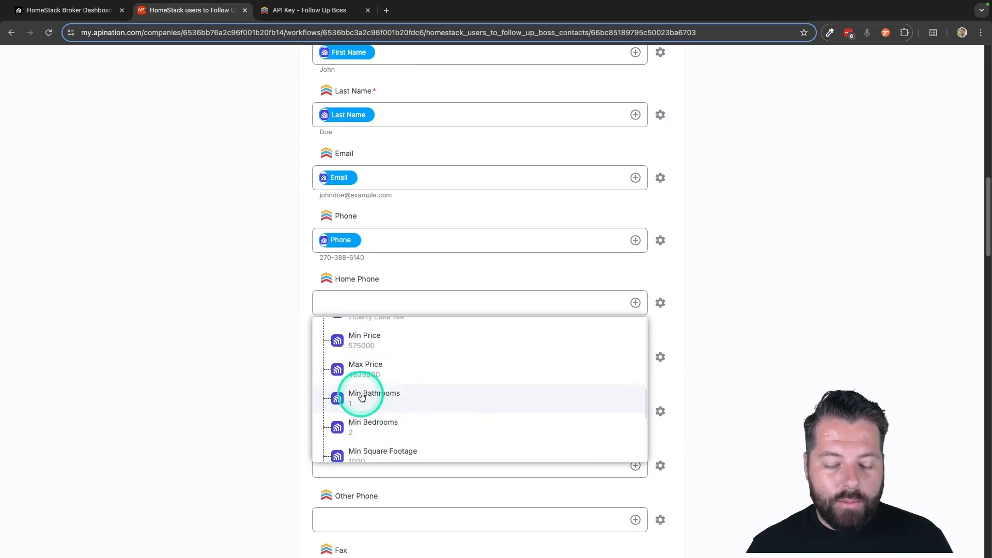
{"action": "scroll", "coordinate": [362, 395], "scroll_direction": "down", "scroll_amount": 4}
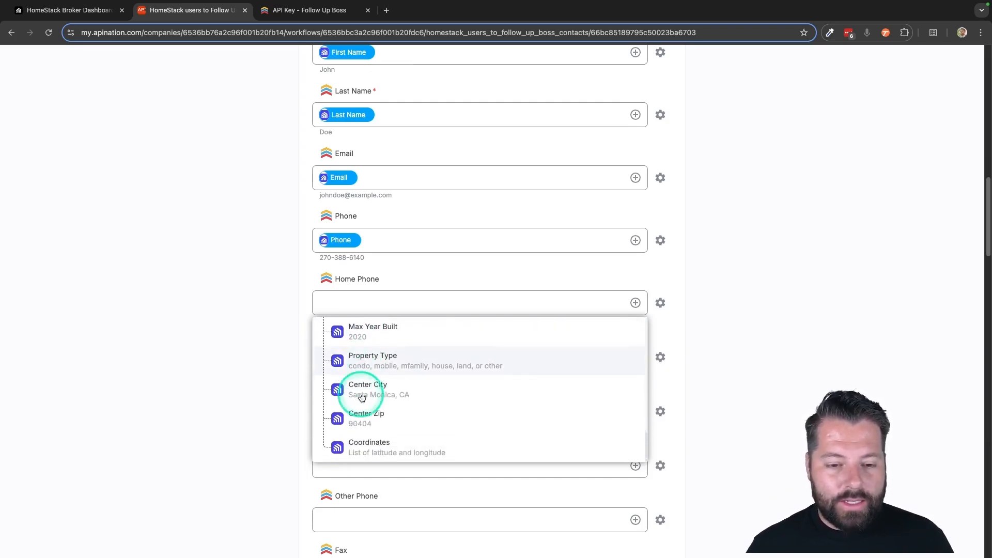
{"action": "left_click", "coordinate": [252, 413]}
Examine the rest of the mapping, including the Tags field and the custom Follow Up Boss fields
{"action": "scroll", "coordinate": [252, 413], "scroll_direction": "down", "scroll_amount": 15}
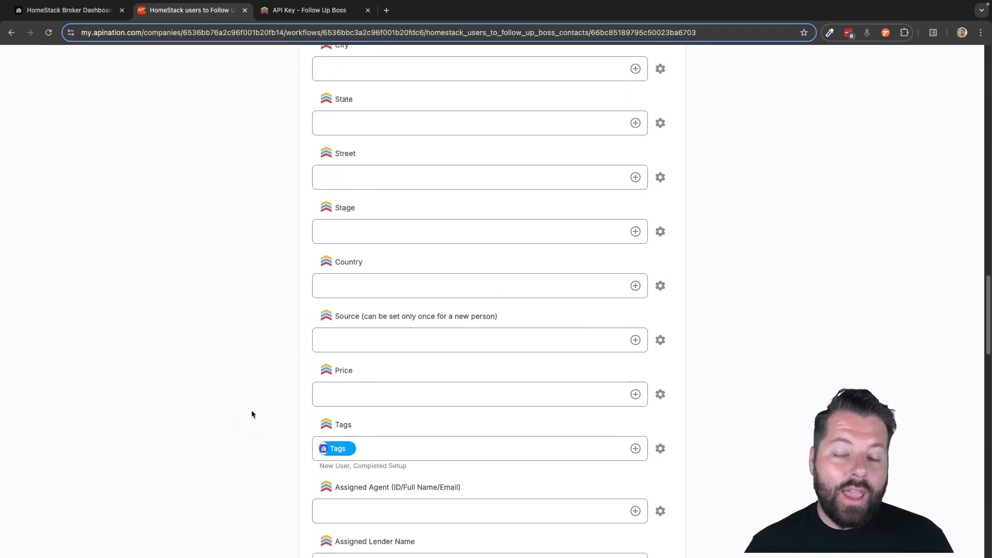
{"action": "left_click", "coordinate": [252, 413]}
{"action": "scroll", "coordinate": [252, 413], "scroll_direction": "down", "scroll_amount": 3}
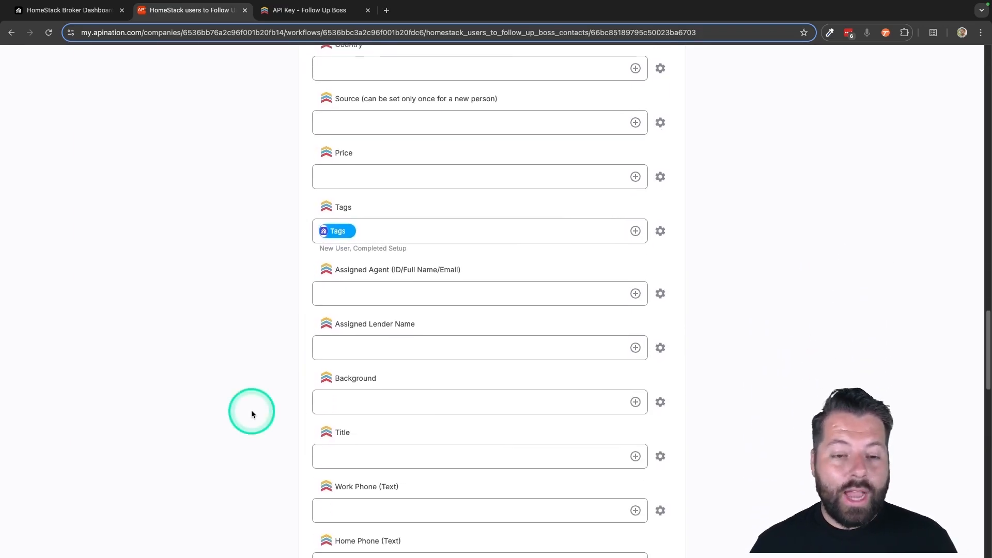
{"action": "left_click", "coordinate": [305, 430]}
{"action": "scroll", "coordinate": [265, 393], "scroll_direction": "down", "scroll_amount": 5}
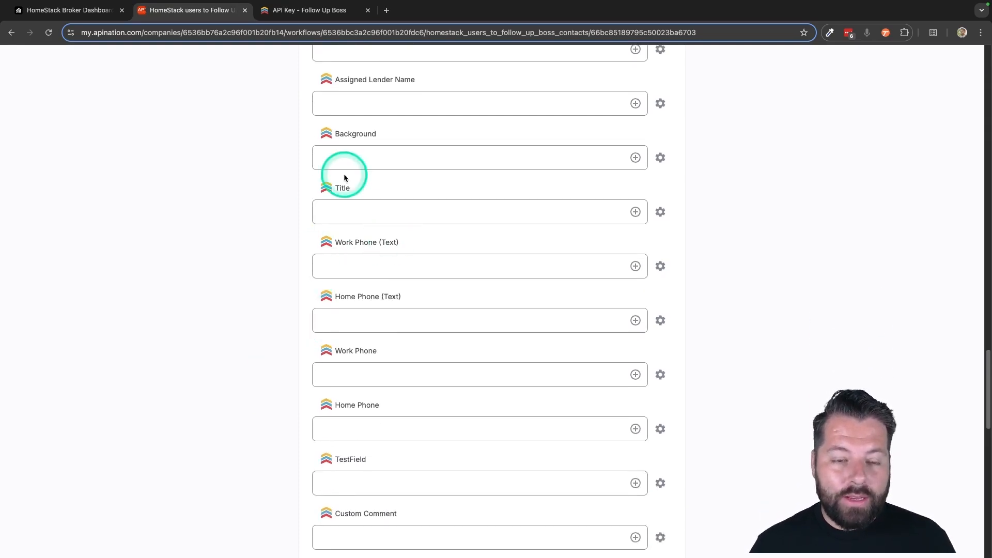
{"action": "scroll", "coordinate": [336, 338], "scroll_direction": "up", "scroll_amount": 7}
{"action": "scroll", "coordinate": [336, 337], "scroll_direction": "up", "scroll_amount": 15}
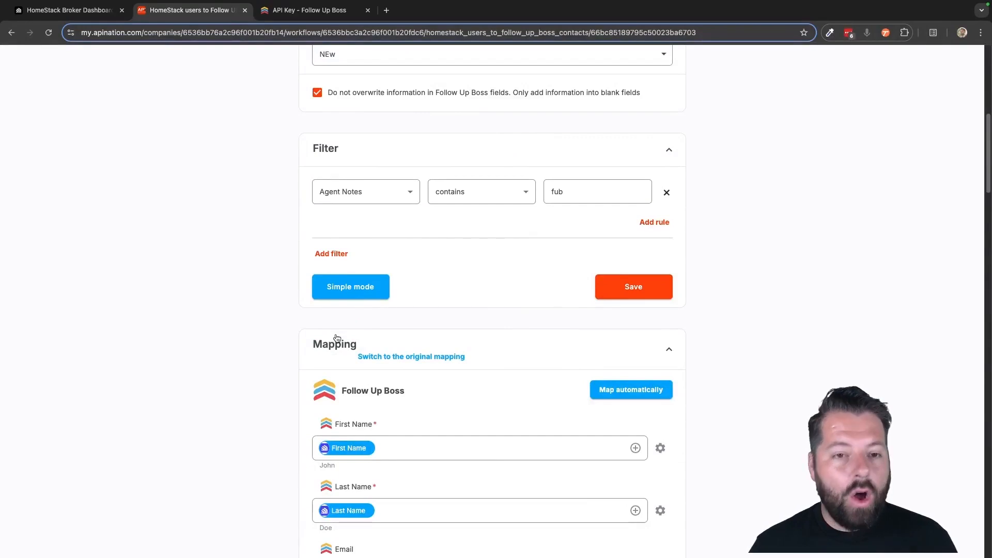
{"action": "scroll", "coordinate": [440, 382], "scroll_direction": "down", "scroll_amount": 5}
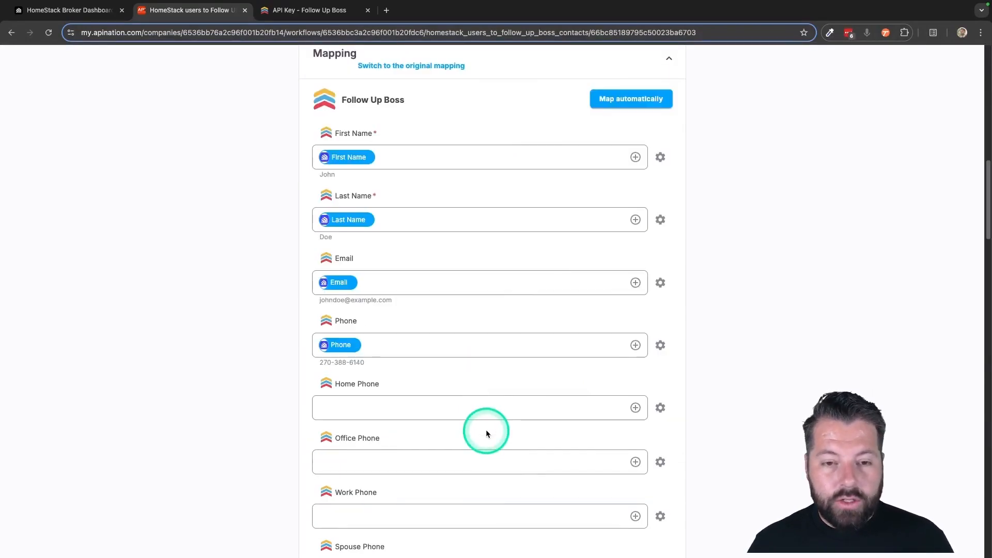
Activate the HomeStack users to Follow Up Boss contacts sync and check its running state and settings
{"action": "scroll", "coordinate": [486, 430], "scroll_direction": "up", "scroll_amount": 14}
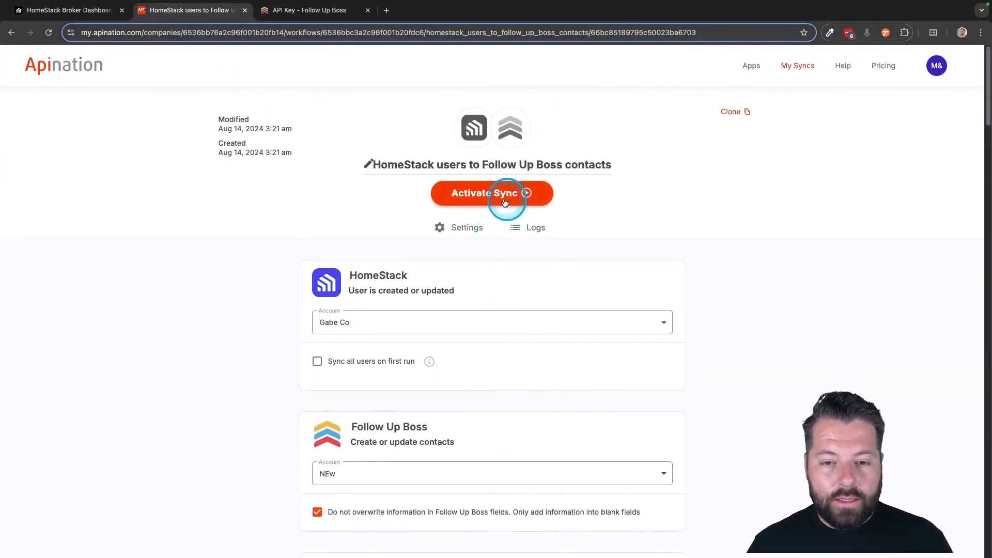
{"action": "left_click", "coordinate": [505, 202]}
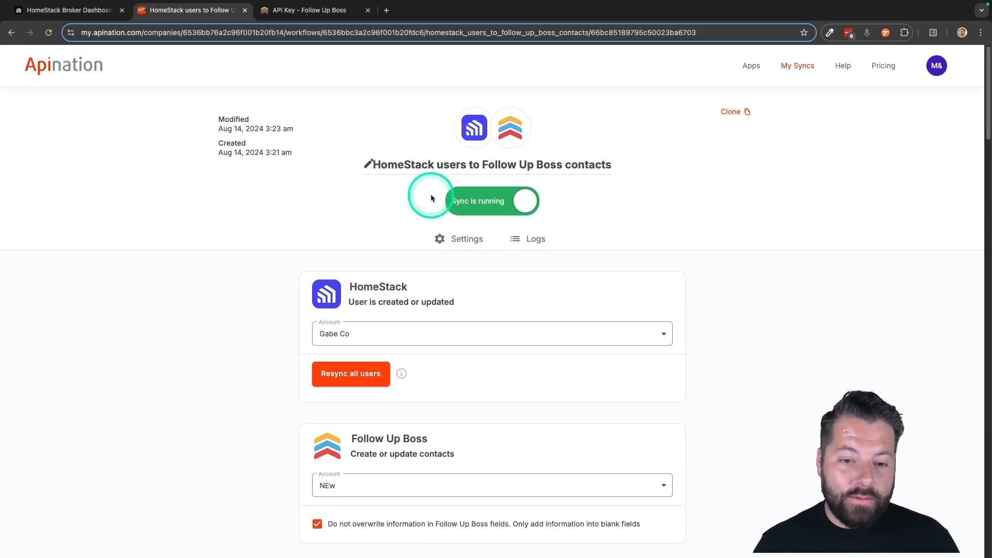
{"action": "scroll", "coordinate": [437, 377], "scroll_direction": "down", "scroll_amount": 2}
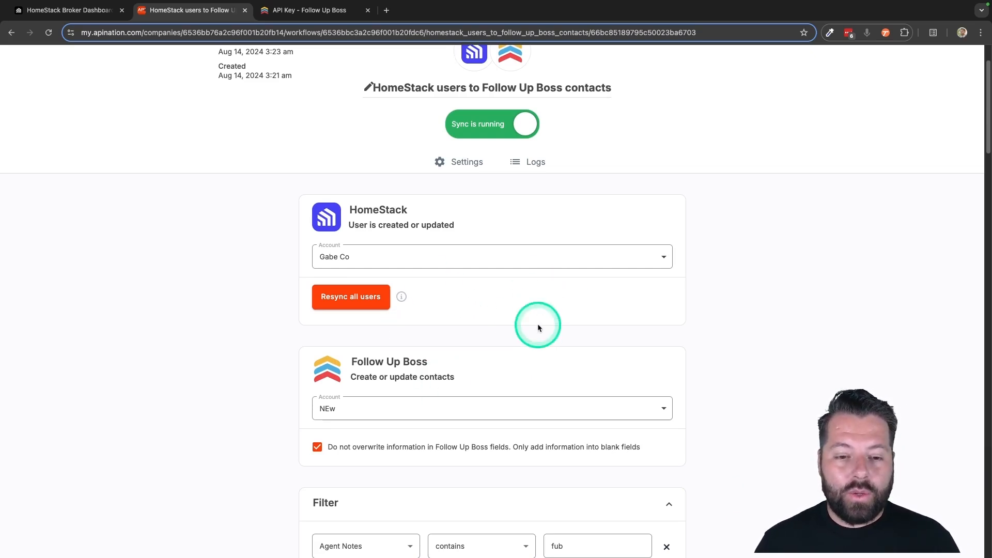
{"action": "scroll", "coordinate": [537, 323], "scroll_direction": "up", "scroll_amount": 2}
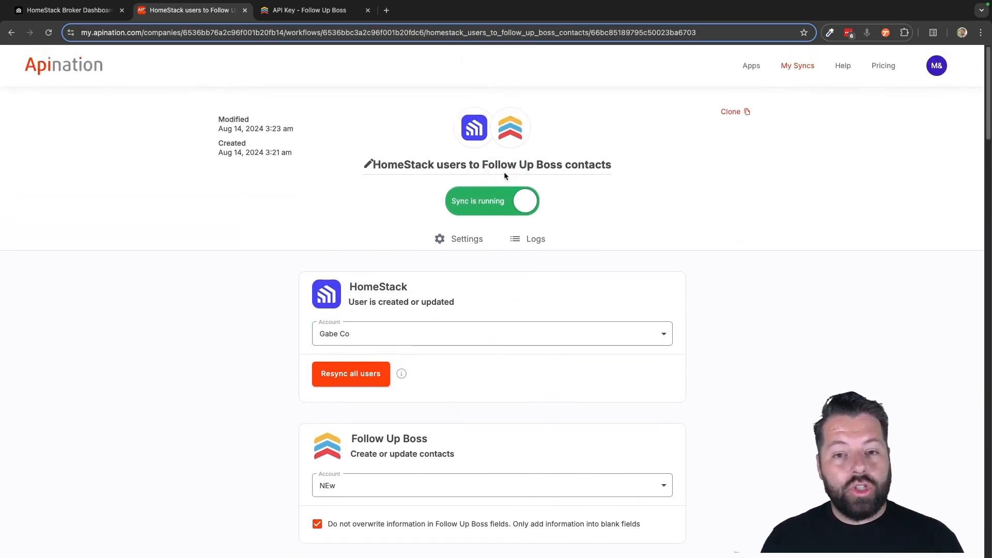
Open the HomeStack app page, choose Follow Up Boss as the app for sync, and view the available sync directions
{"action": "left_click", "coordinate": [477, 131]}
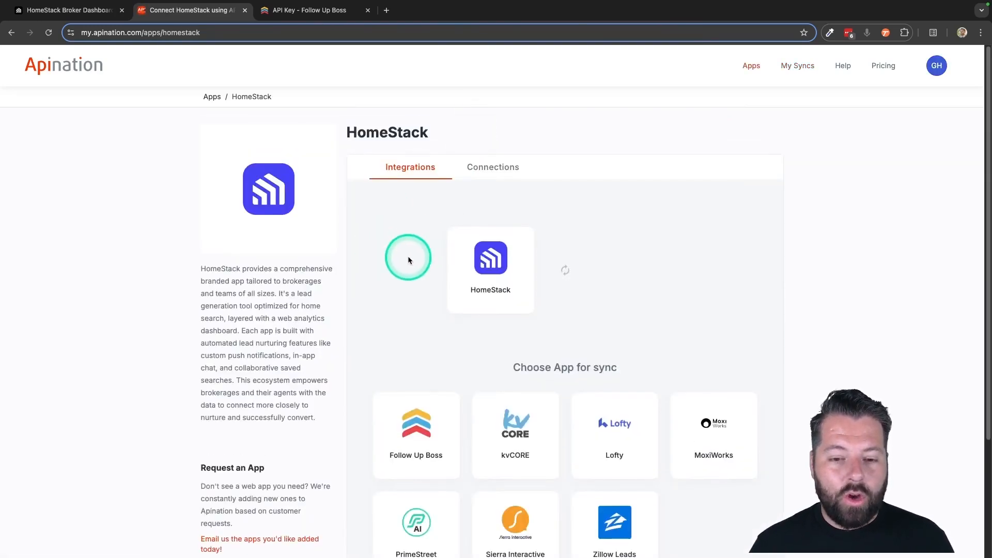
{"action": "scroll", "coordinate": [419, 244], "scroll_direction": "down", "scroll_amount": 3}
{"action": "left_click", "coordinate": [418, 312]}
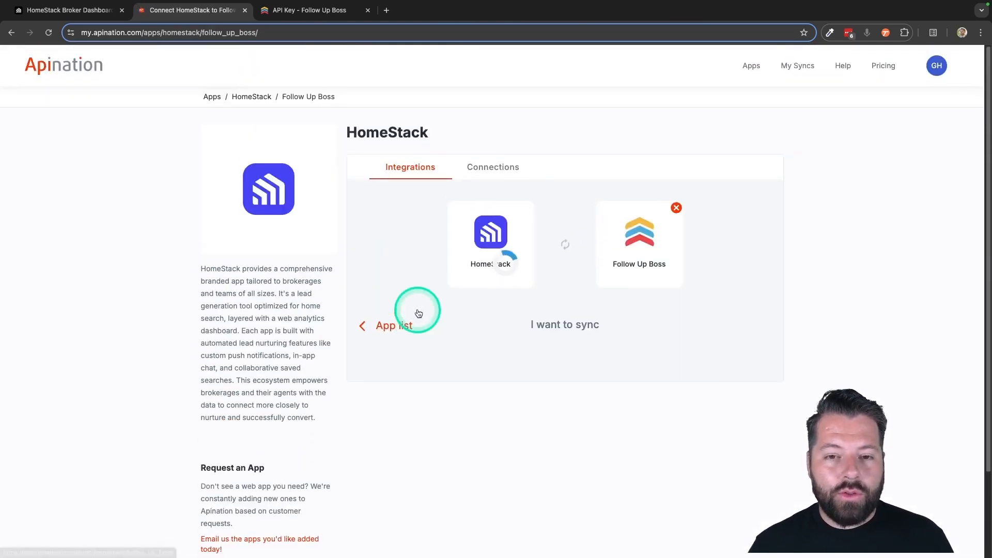
{"action": "scroll", "coordinate": [667, 377], "scroll_direction": "down", "scroll_amount": 1}
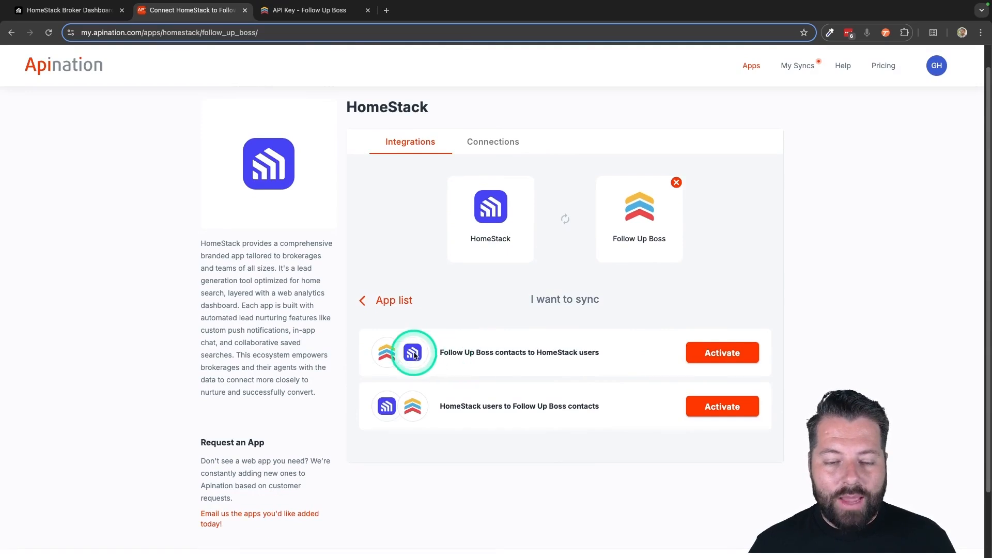
Subscribe to the Follow Up Boss contacts to HomeStack users sync using the NEw account and existing HomeStack connection, without overwriting filled HomeStack user fields
{"action": "left_click", "coordinate": [734, 353]}
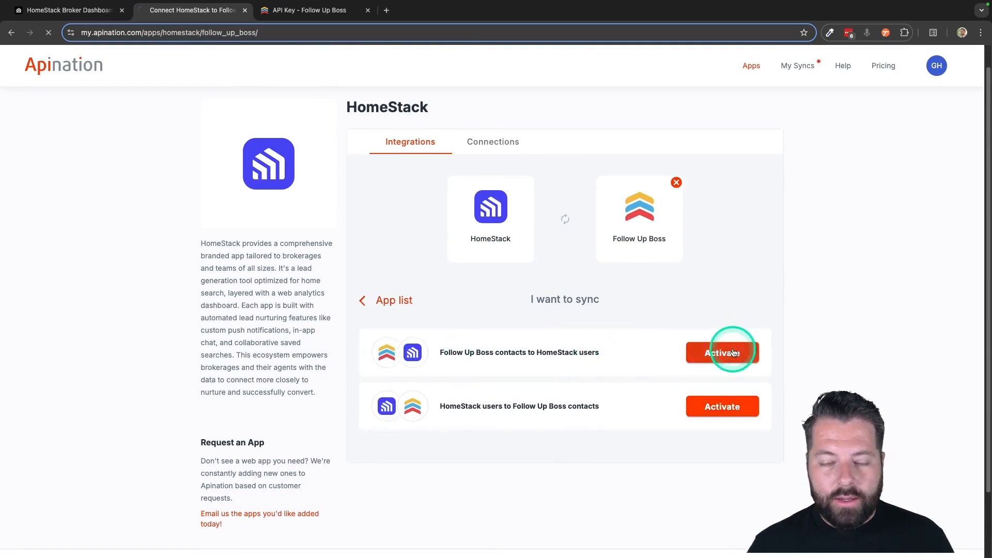
{"action": "left_click", "coordinate": [642, 349]}
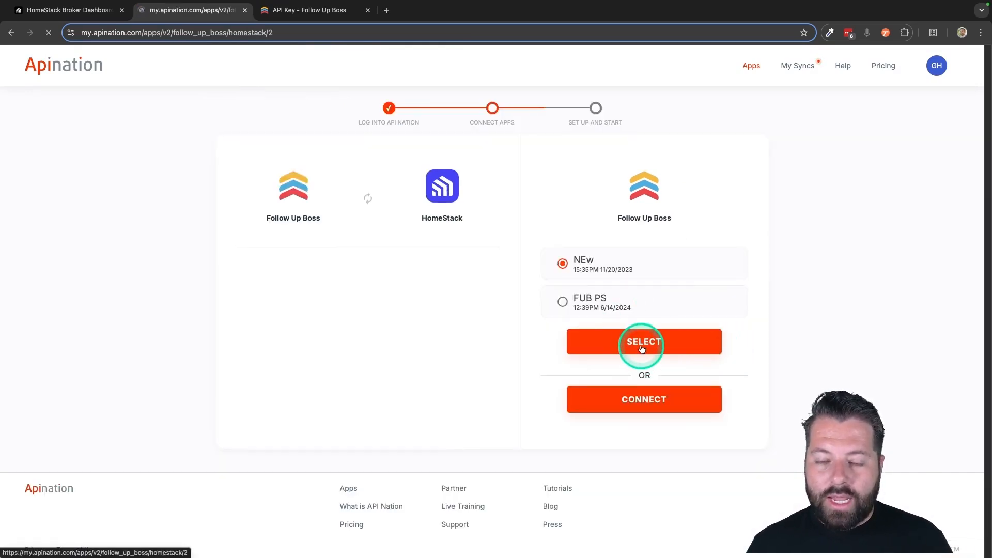
{"action": "left_click", "coordinate": [649, 302]}
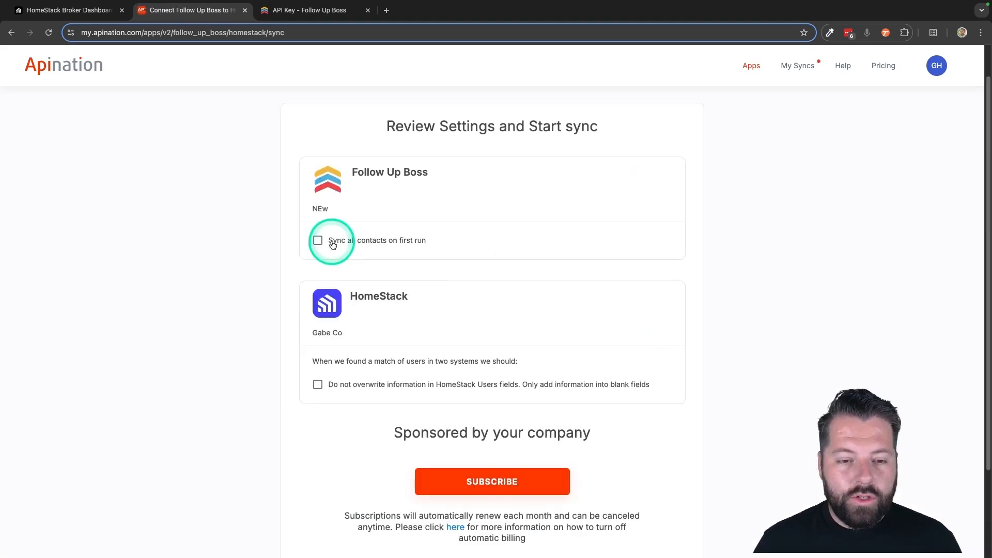
{"action": "left_click", "coordinate": [347, 389]}
{"action": "left_click", "coordinate": [443, 481]}
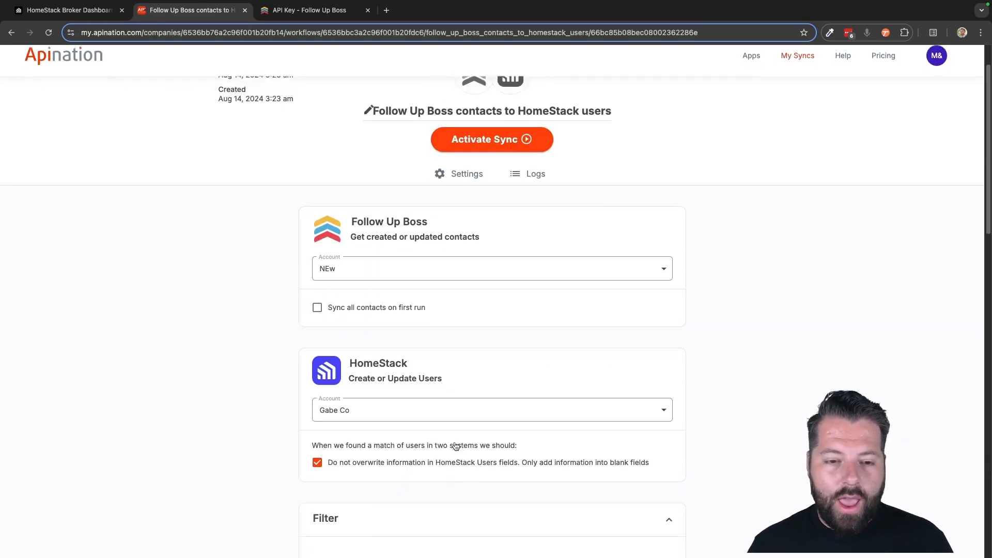
Review the settings of the Follow Up Boss contacts to HomeStack users sync, activate it, and open the list of active syncs
{"action": "scroll", "coordinate": [456, 422], "scroll_direction": "down", "scroll_amount": 4}
{"action": "scroll", "coordinate": [455, 422], "scroll_direction": "up", "scroll_amount": 3}
{"action": "scroll", "coordinate": [454, 421], "scroll_direction": "up", "scroll_amount": 2}
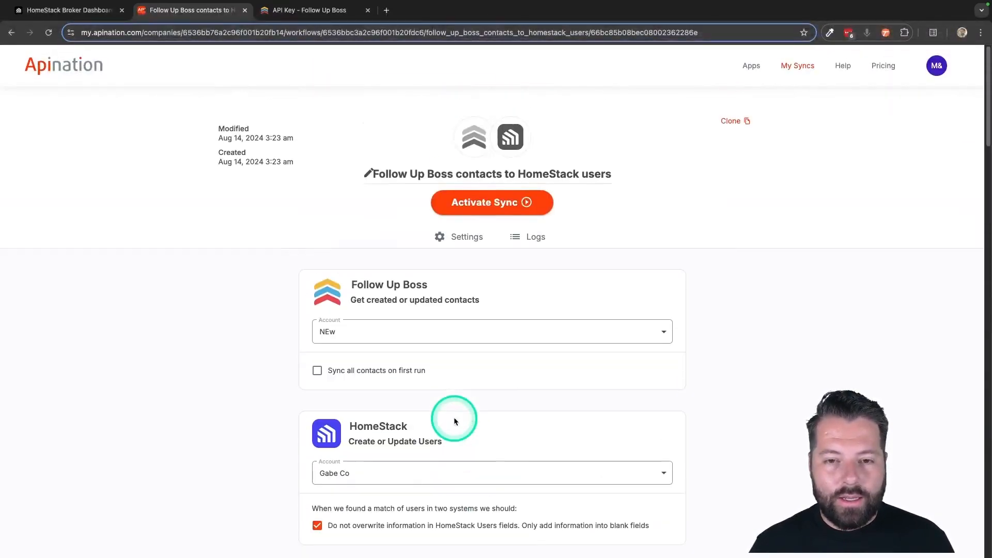
{"action": "left_click", "coordinate": [491, 199]}
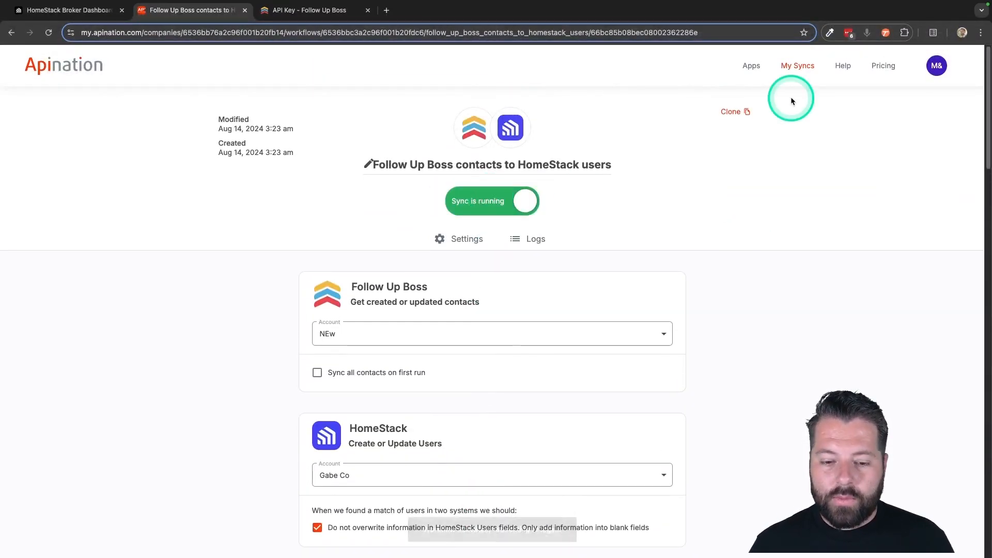
{"action": "left_click", "coordinate": [799, 66]}
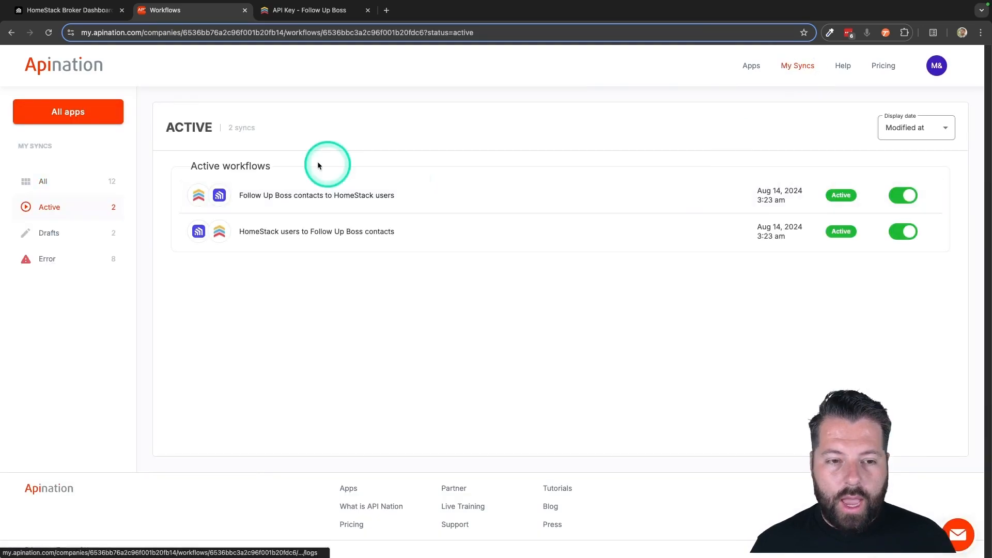